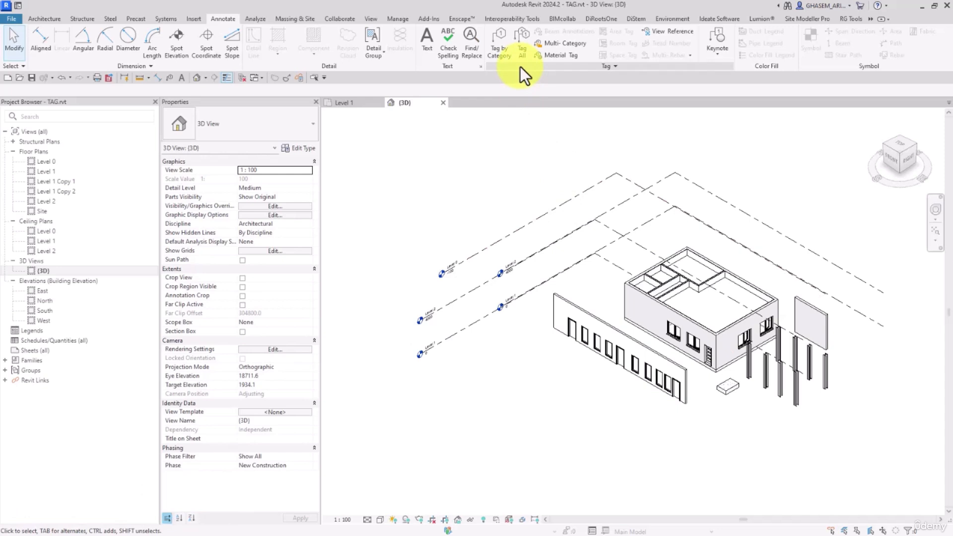
# Step: Try to tag elements by category in the default 3D view
pyautogui.click(502, 43)
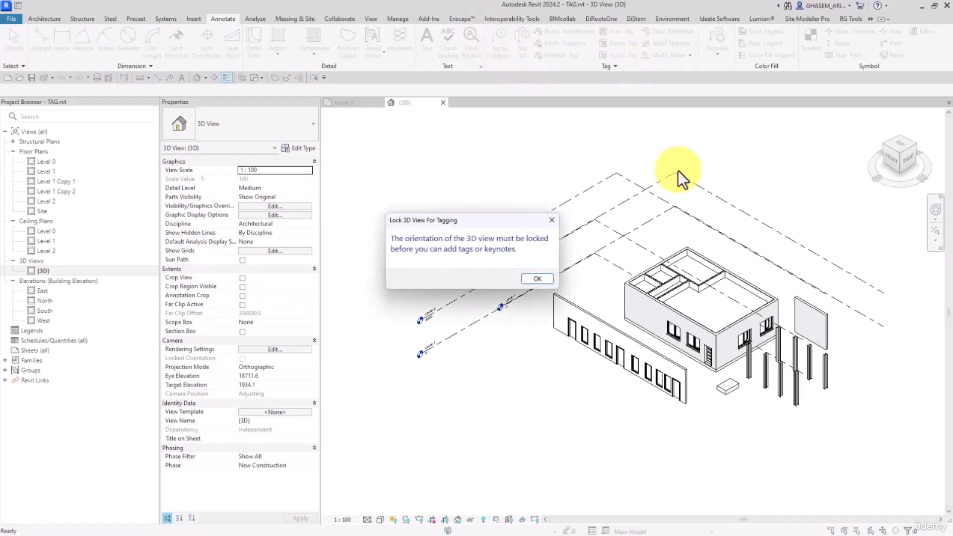
pyautogui.click(538, 278)
pyautogui.moveTo(447, 256); pyautogui.dragTo(401, 243, button='middle')
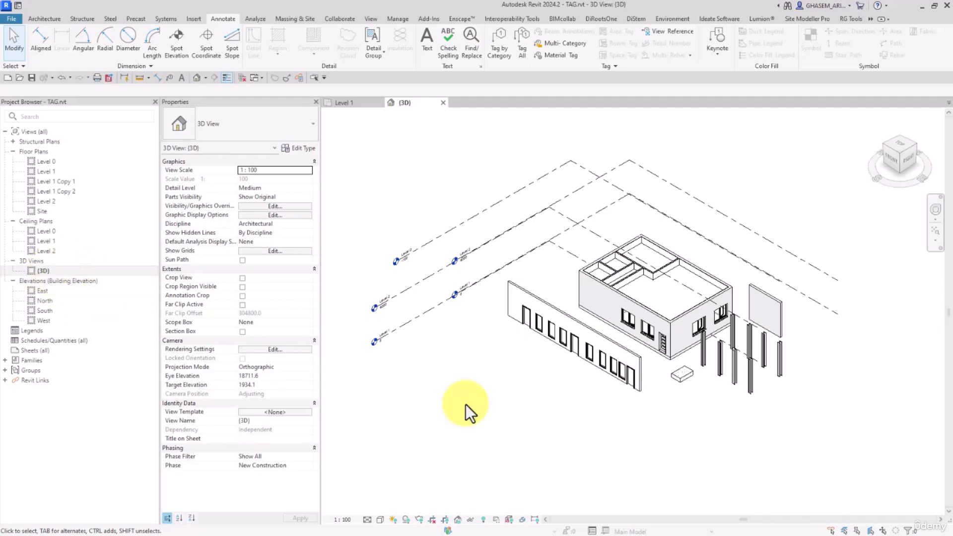
# Step: Save and lock the default 3D view's orientation under the name TEST
pyautogui.click(457, 519)
pyautogui.click(477, 490)
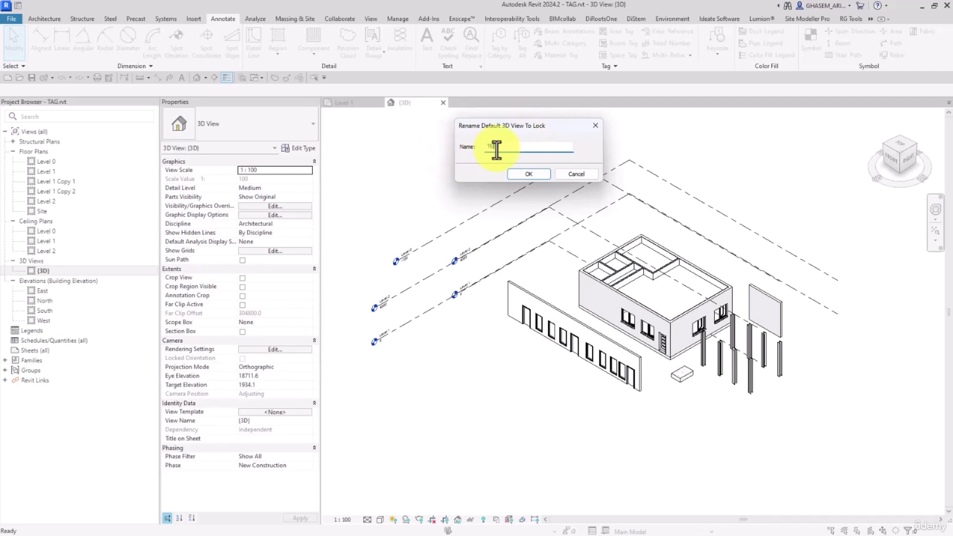
pyautogui.click(517, 174)
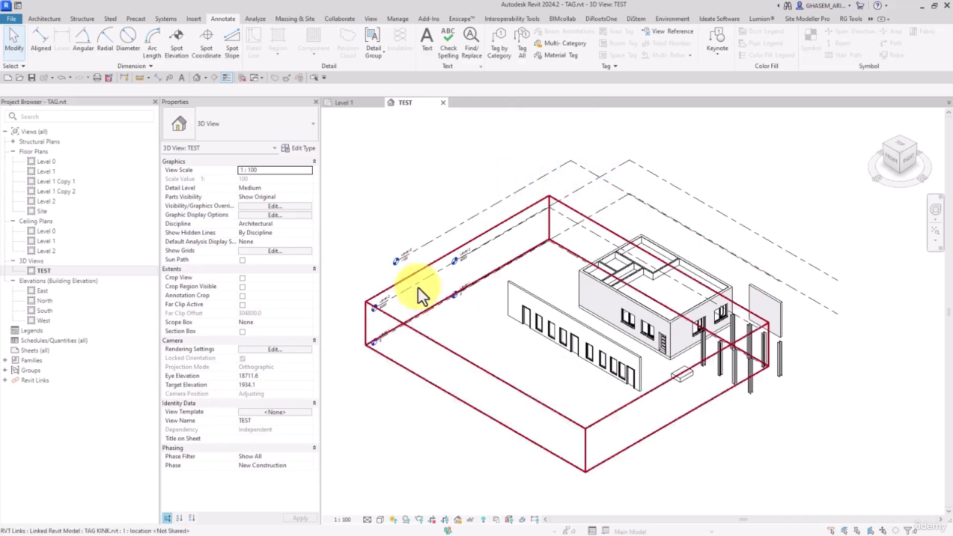
# Step: Generate a new default 3D view and return to the TEST view
pyautogui.click(198, 79)
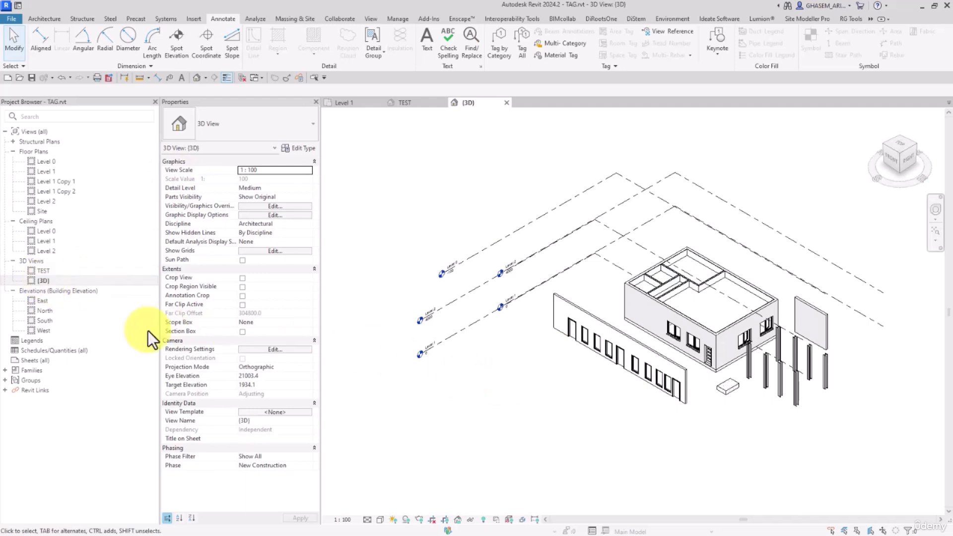
pyautogui.doubleClick(46, 270)
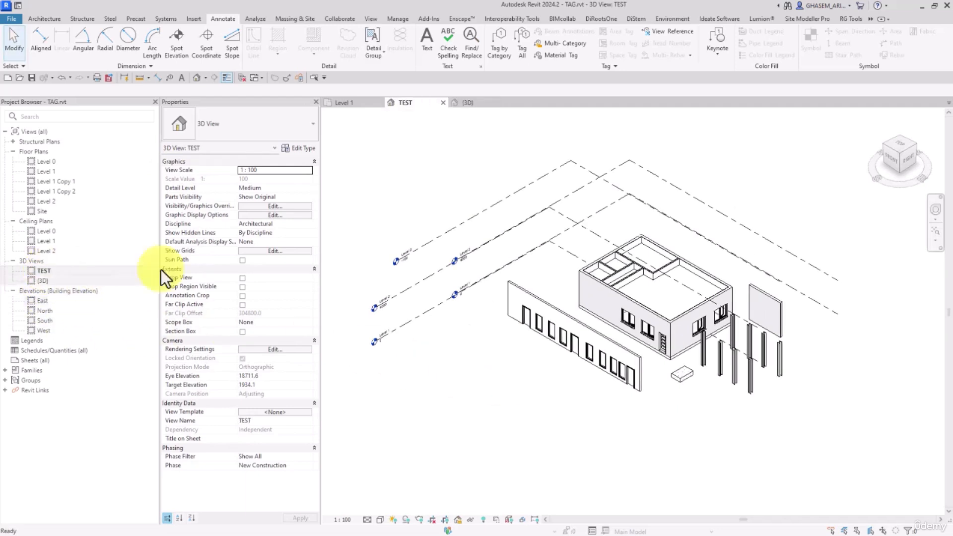
# Step: Unlock the TEST view's orientation
pyautogui.click(459, 520)
pyautogui.click(440, 491)
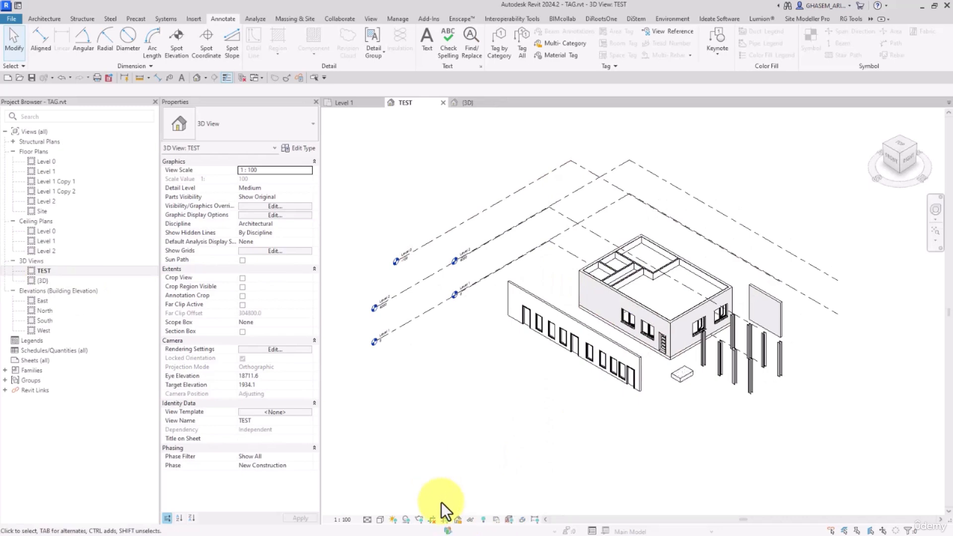
pyautogui.click(458, 521)
pyautogui.moveTo(551, 360); pyautogui.dragTo(675, 271, button='middle')
pyautogui.moveTo(645, 376); pyautogui.dragTo(604, 449, button='middle')
pyautogui.click(461, 520)
pyautogui.click(471, 511)
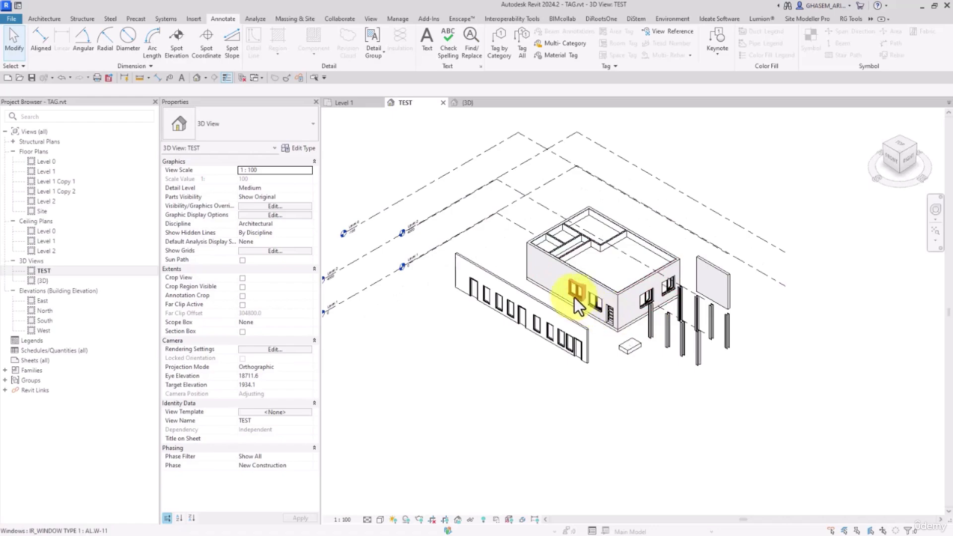
# Step: Select the two windows on either side of the building's corner and crop the view around them with a selection box
pyautogui.keyDown('shift'); pyautogui.moveTo(574, 297); pyautogui.dragTo(511, 330, button='middle'); pyautogui.keyUp('shift')
pyautogui.scroll(4, 496, 251)
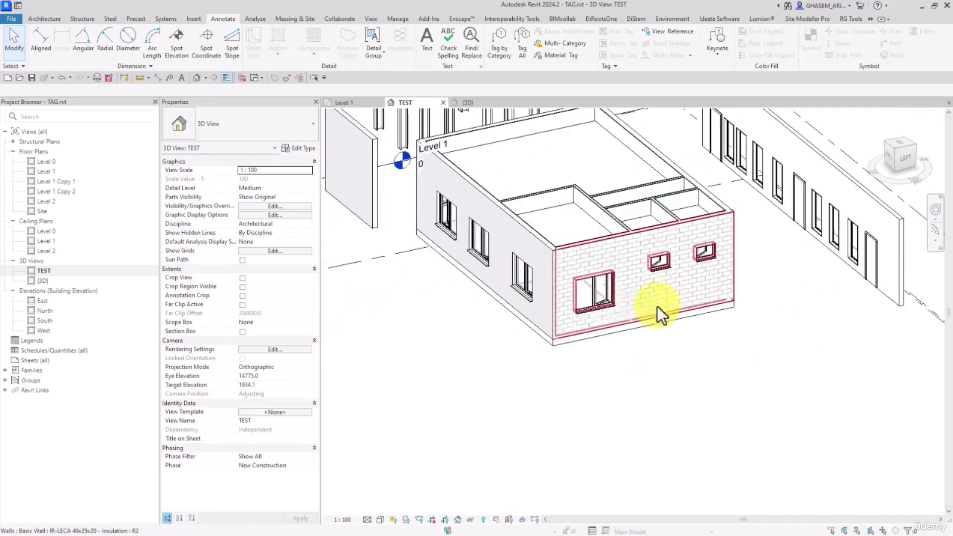
pyautogui.click(586, 301)
pyautogui.click(608, 348)
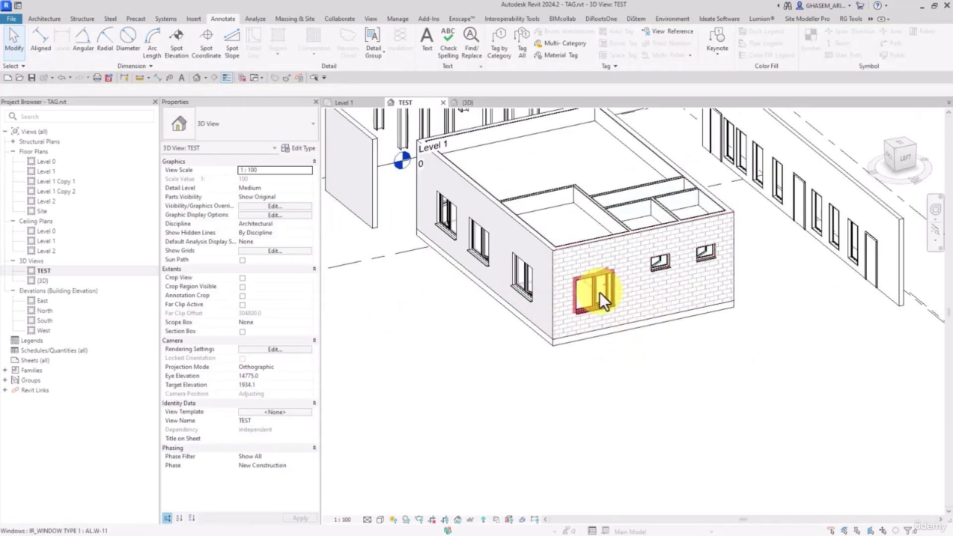
pyautogui.click(600, 292)
pyautogui.keyDown('ctrl'); pyautogui.click(523, 287); pyautogui.keyUp('ctrl')
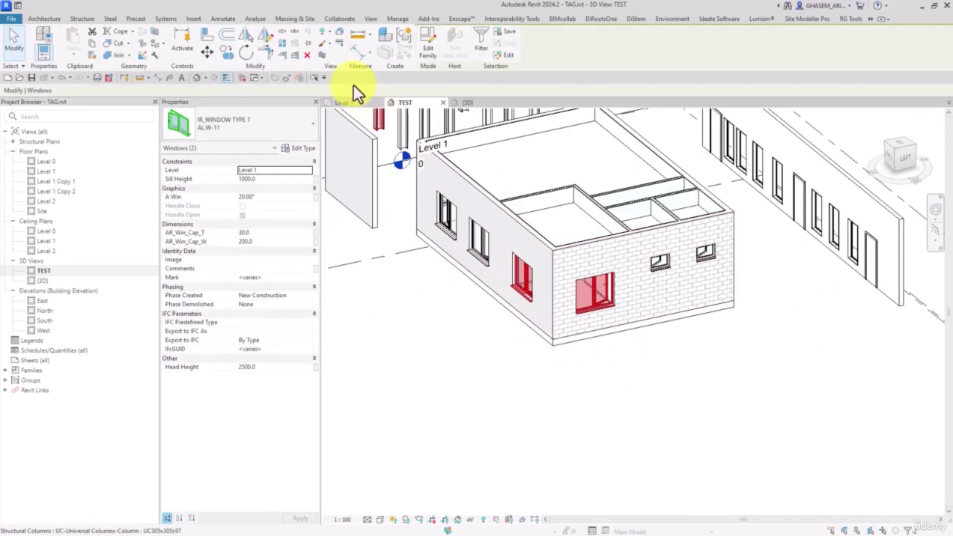
pyautogui.click(323, 55)
# Step: Extend the section box downward below the floor slab and upward above Level 2
pyautogui.keyDown('shift'); pyautogui.moveTo(506, 319); pyautogui.dragTo(731, 372, button='middle'); pyautogui.keyUp('shift')
pyautogui.click(728, 383)
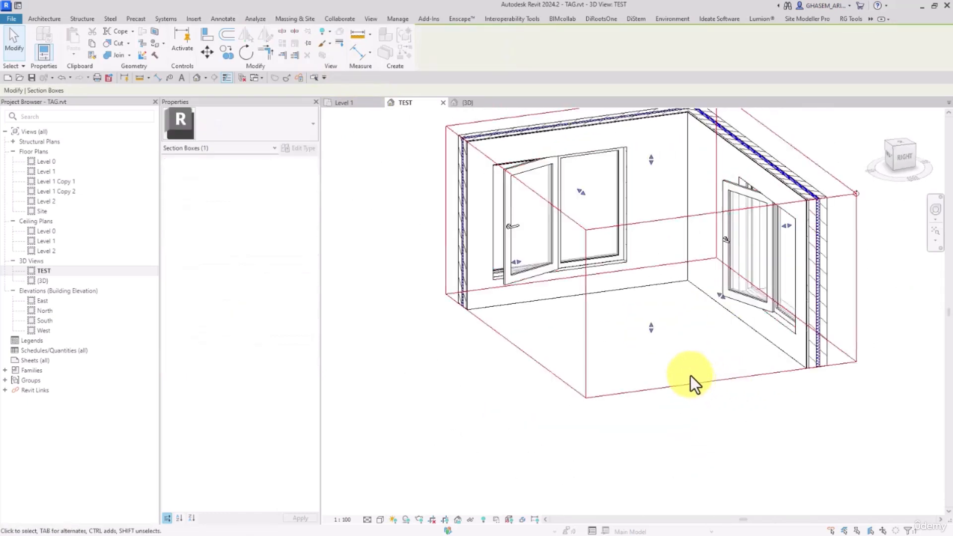
pyautogui.scroll(-2, 689, 374)
pyautogui.moveTo(666, 341); pyautogui.dragTo(654, 403)
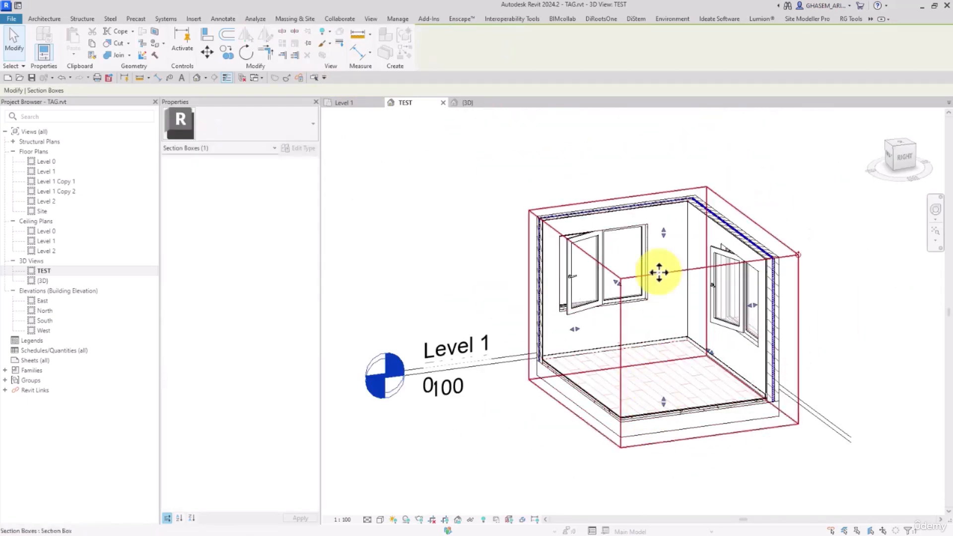
pyautogui.moveTo(662, 236); pyautogui.dragTo(663, 158)
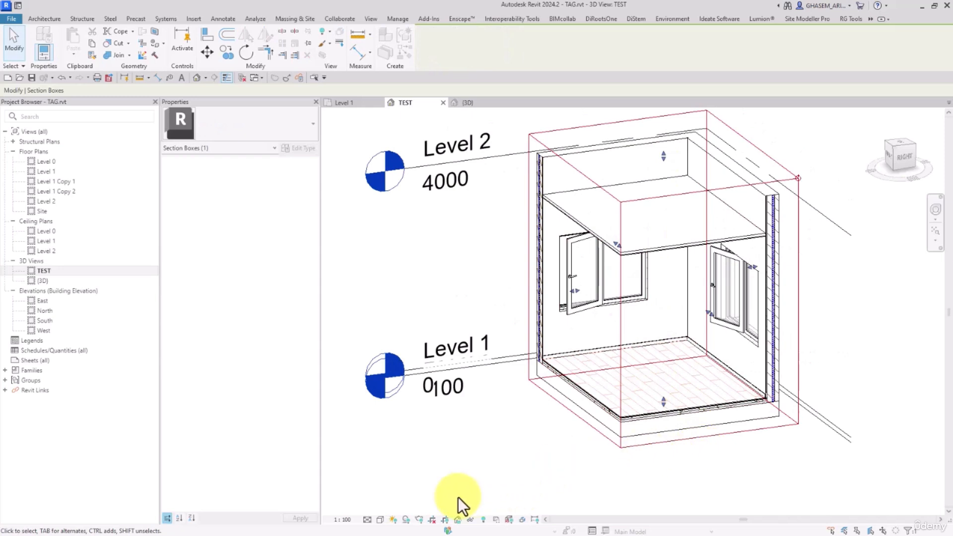
# Step: Set the TEST view's scale to 1:20 and its detail level to Fine
pyautogui.click(356, 519)
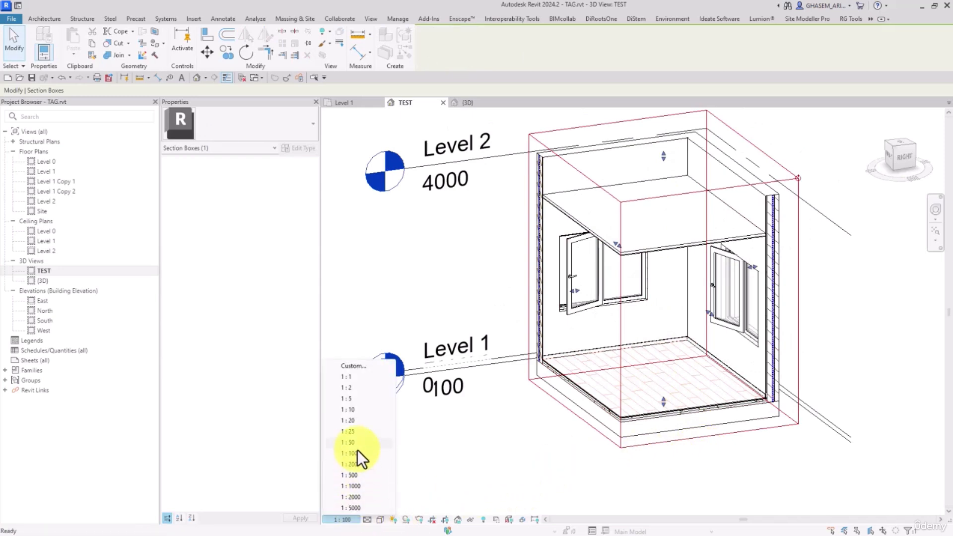
pyautogui.click(353, 421)
pyautogui.keyDown('shift'); pyautogui.moveTo(462, 313); pyautogui.dragTo(542, 273, button='middle'); pyautogui.keyUp('shift')
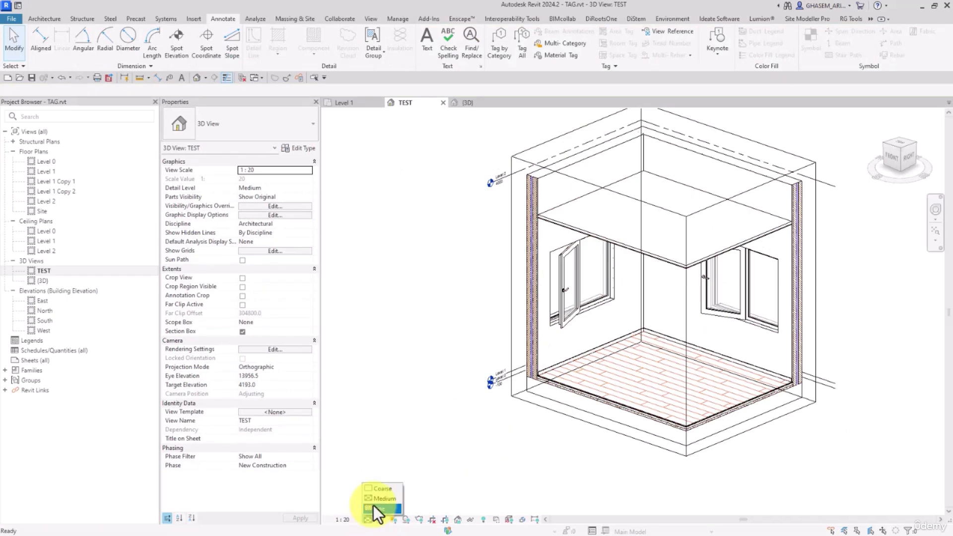
# Step: Hide the Levels category in the TEST view and set the visual style to Shaded
pyautogui.click(835, 187)
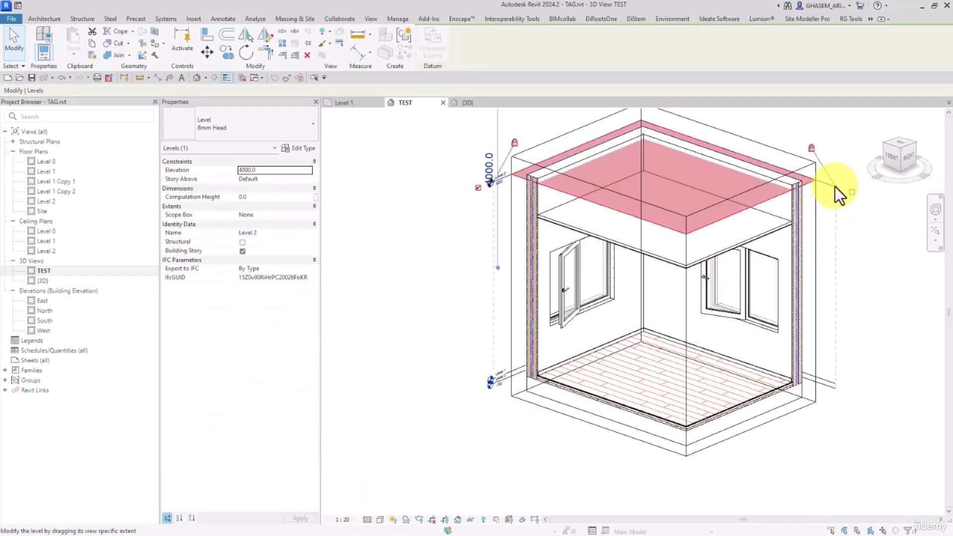
pyautogui.rightClick(835, 187)
pyautogui.moveTo(863, 260)
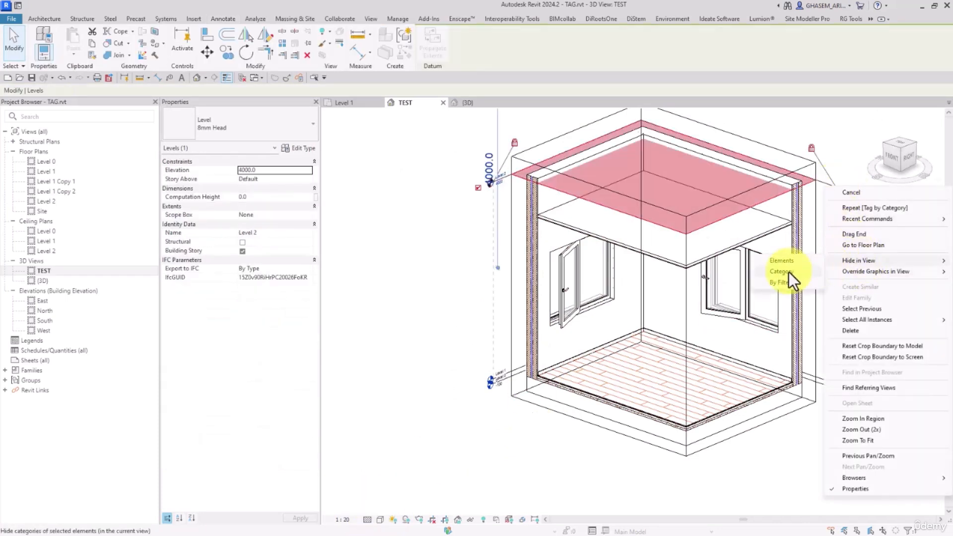
pyautogui.click(788, 272)
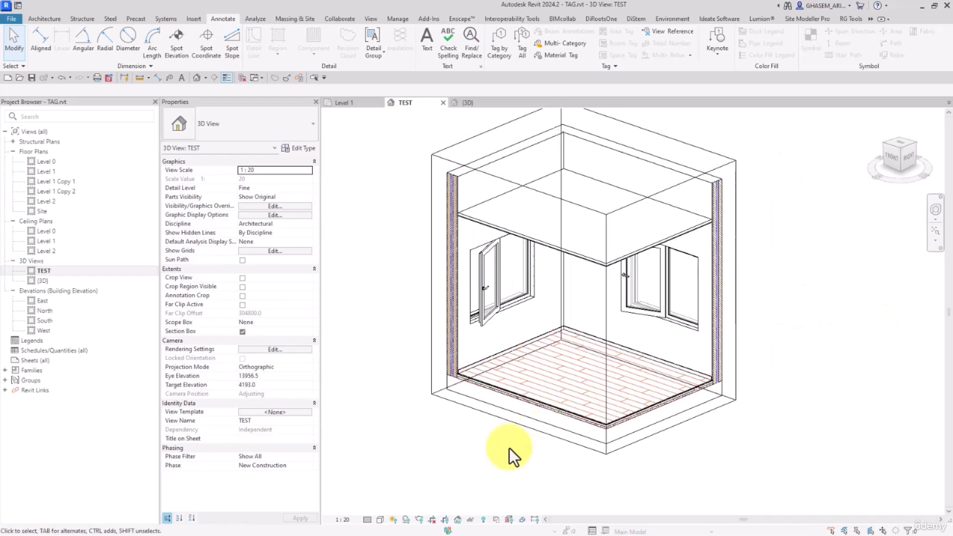
pyautogui.click(380, 520)
pyautogui.click(392, 489)
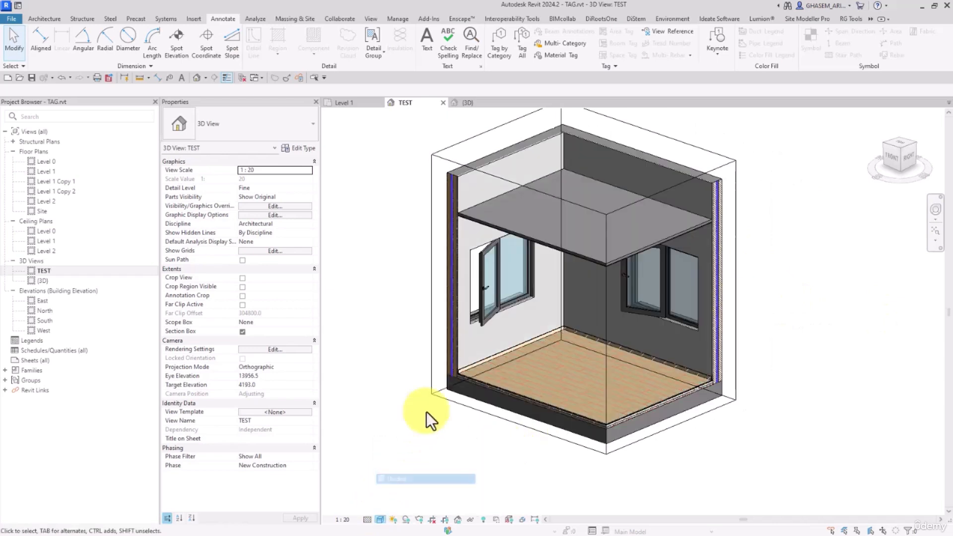
# Step: Hide the section box outline in the TEST view
pyautogui.click(737, 204)
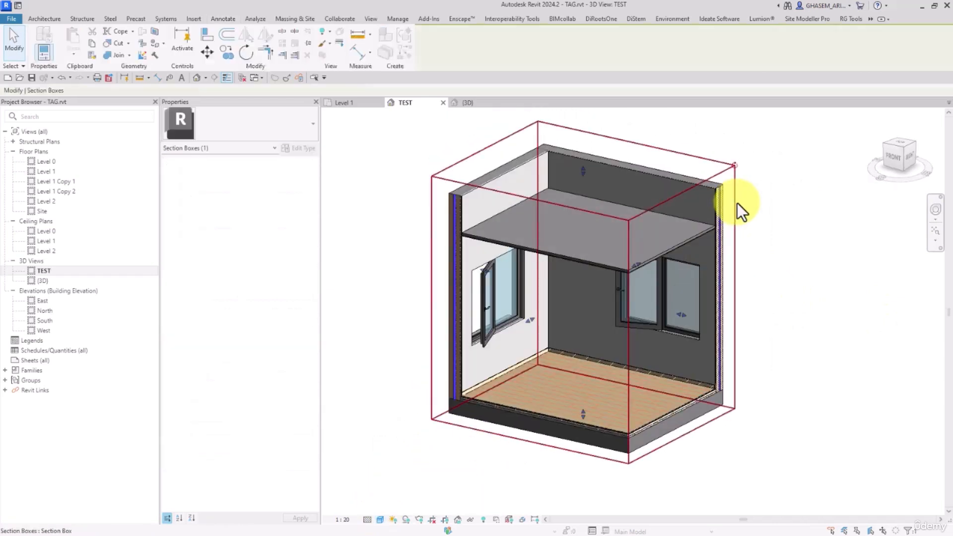
pyautogui.rightClick(737, 204)
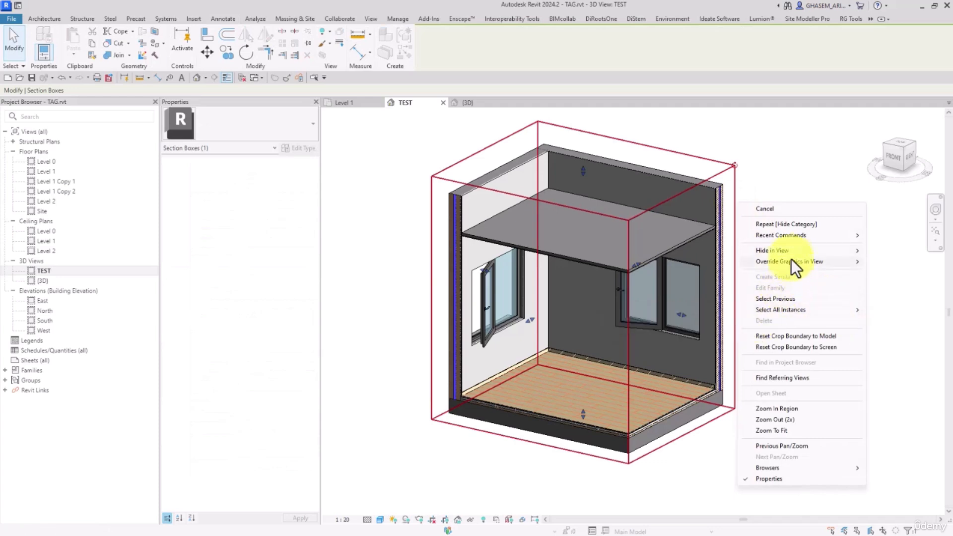
pyautogui.moveTo(764, 252)
pyautogui.click(889, 251)
pyautogui.keyDown('shift'); pyautogui.moveTo(826, 277); pyautogui.dragTo(735, 300, button='middle'); pyautogui.keyUp('shift')
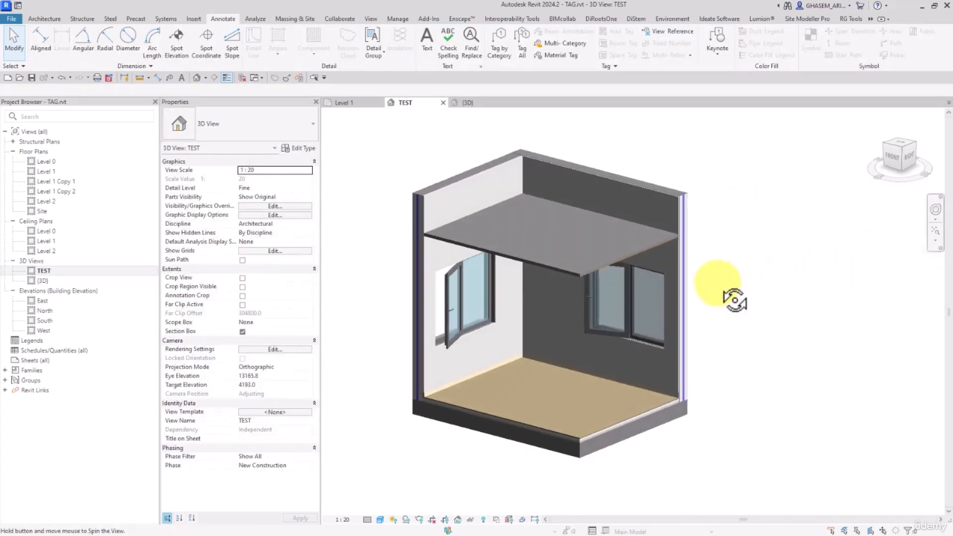
# Step: Rename the TEST view as 3D DETAIL
pyautogui.click(44, 270)
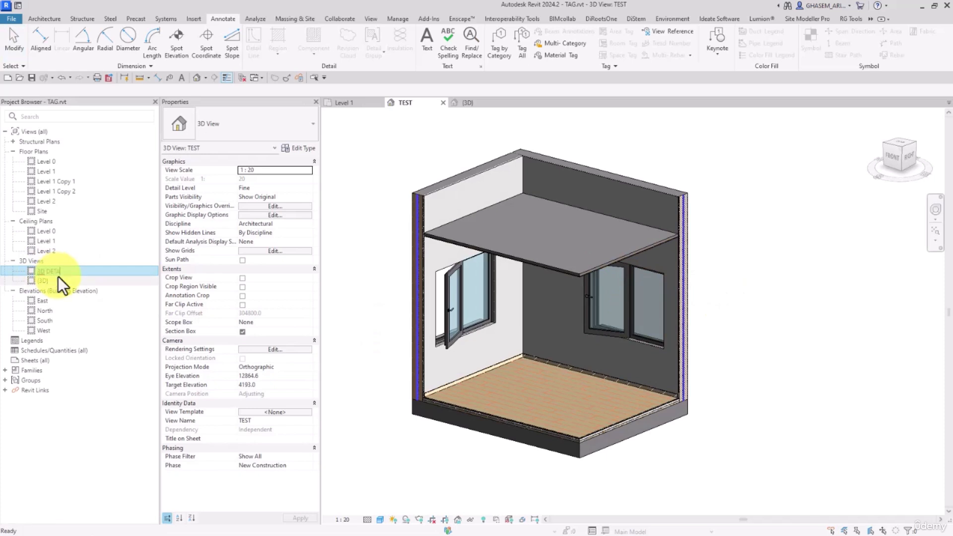
pyautogui.write('3D DETAIL')
pyautogui.press('Return')
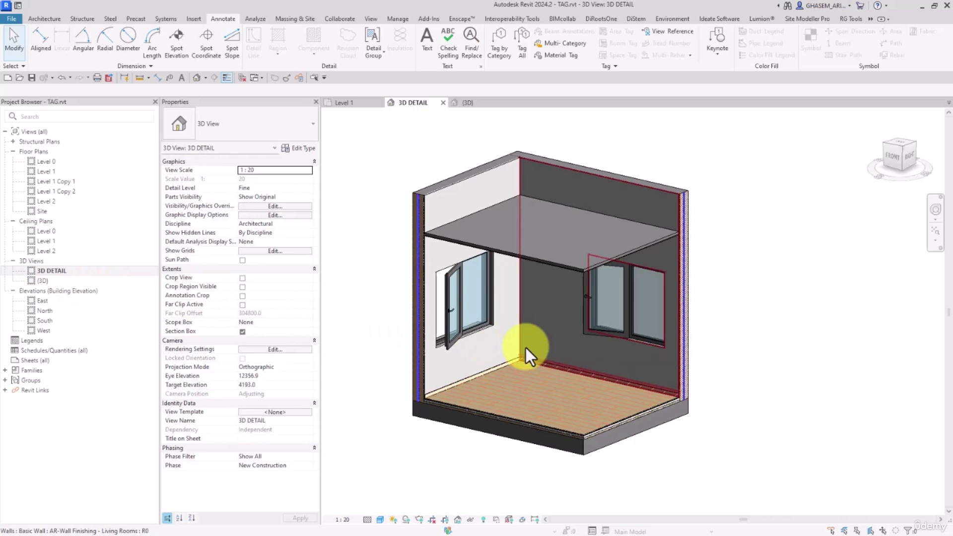
# Step: Try to tag elements by category in the 3D DETAIL view
pyautogui.click(504, 49)
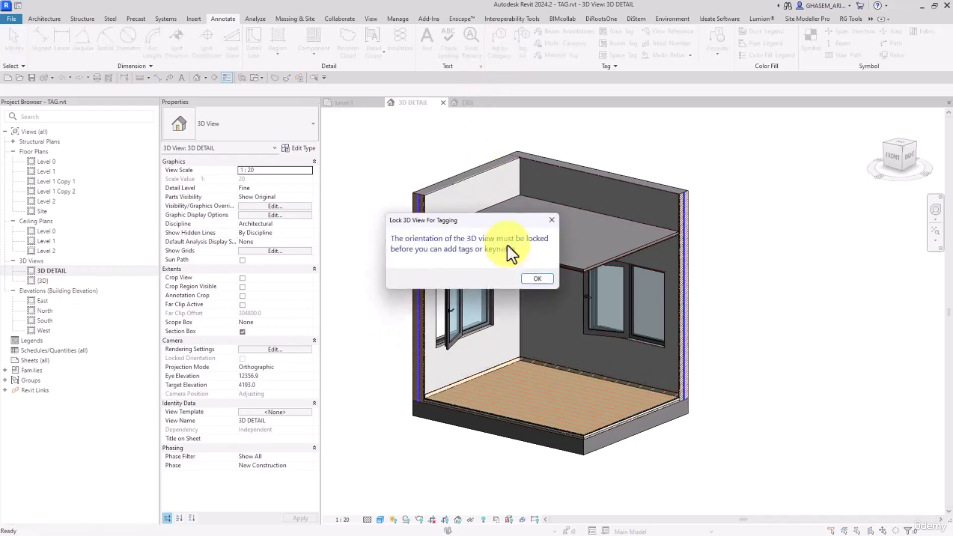
pyautogui.click(552, 220)
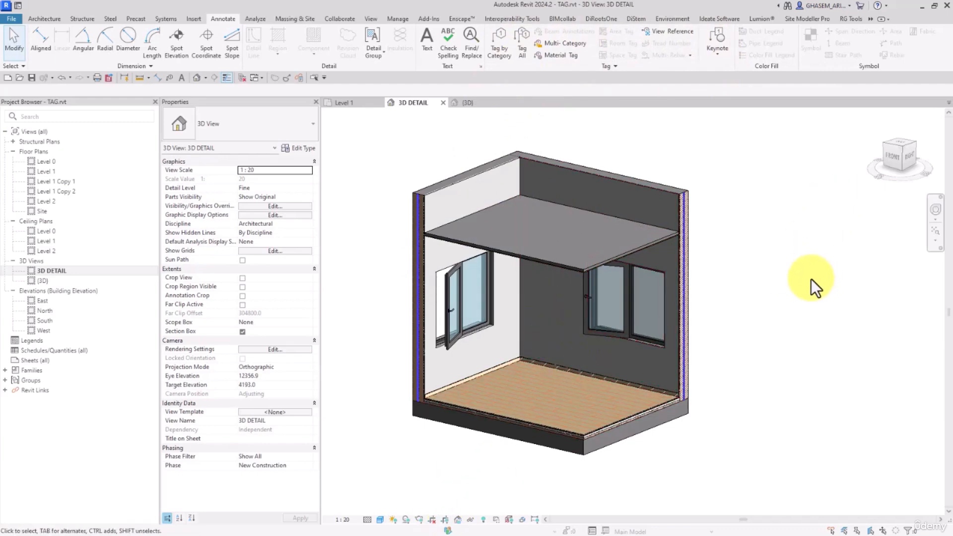
# Step: Save and lock a slightly rotated orientation of the 3D DETAIL view, and unlock it again
pyautogui.keyDown('shift'); pyautogui.moveTo(776, 289); pyautogui.dragTo(755, 296, button='middle'); pyautogui.keyUp('shift')
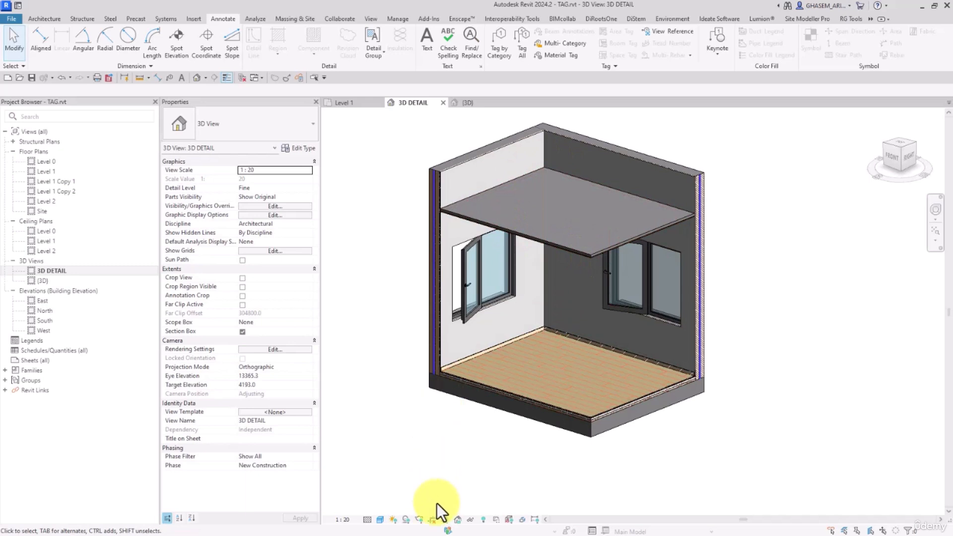
pyautogui.click(458, 519)
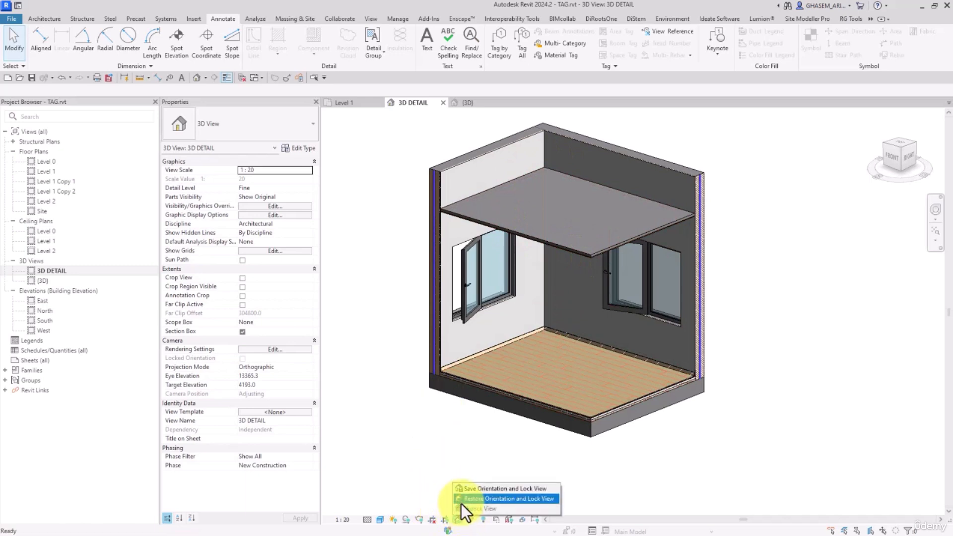
pyautogui.click(512, 491)
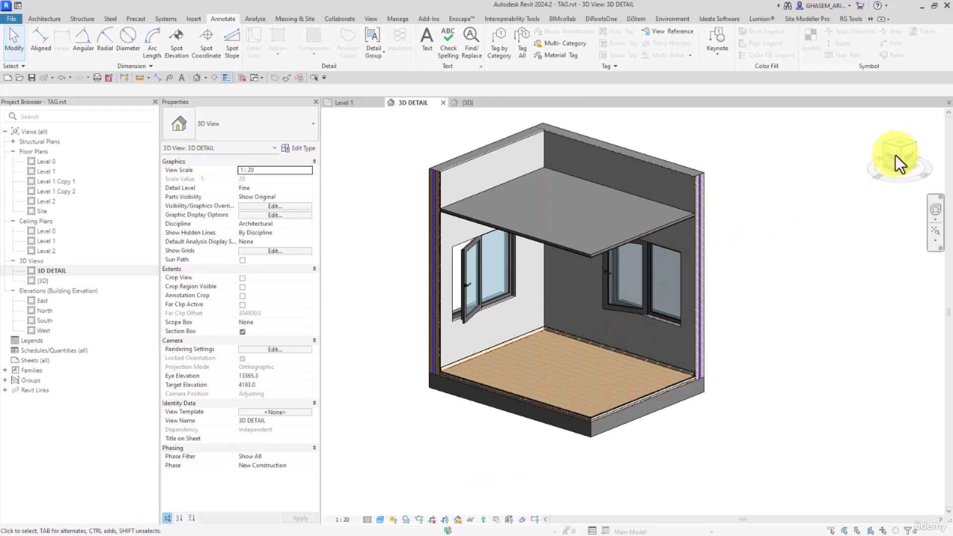
pyautogui.click(458, 519)
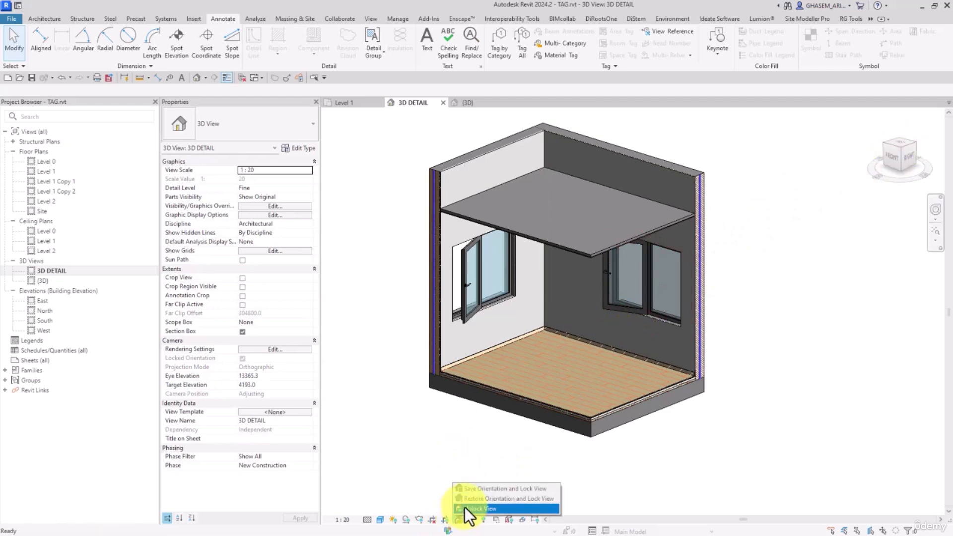
pyautogui.click(464, 508)
# Step: Switch the 3D DETAIL view to perspective projection, then save and lock its orientation
pyautogui.rightClick(898, 161)
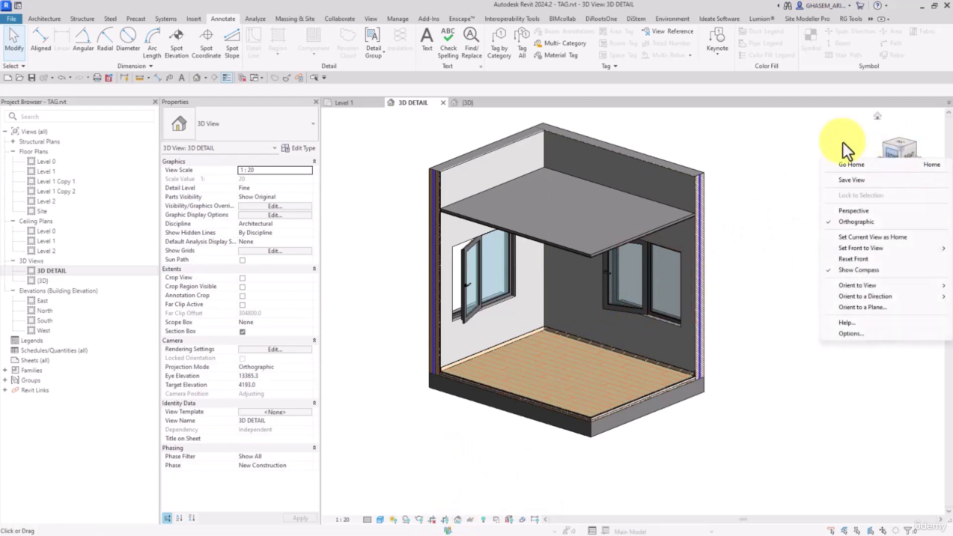
pyautogui.click(843, 143)
pyautogui.rightClick(904, 158)
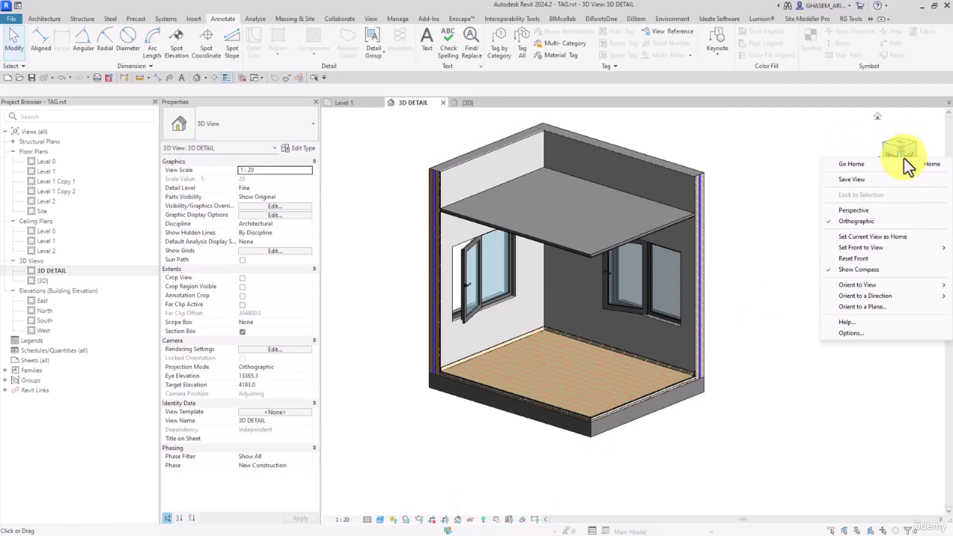
pyautogui.click(857, 209)
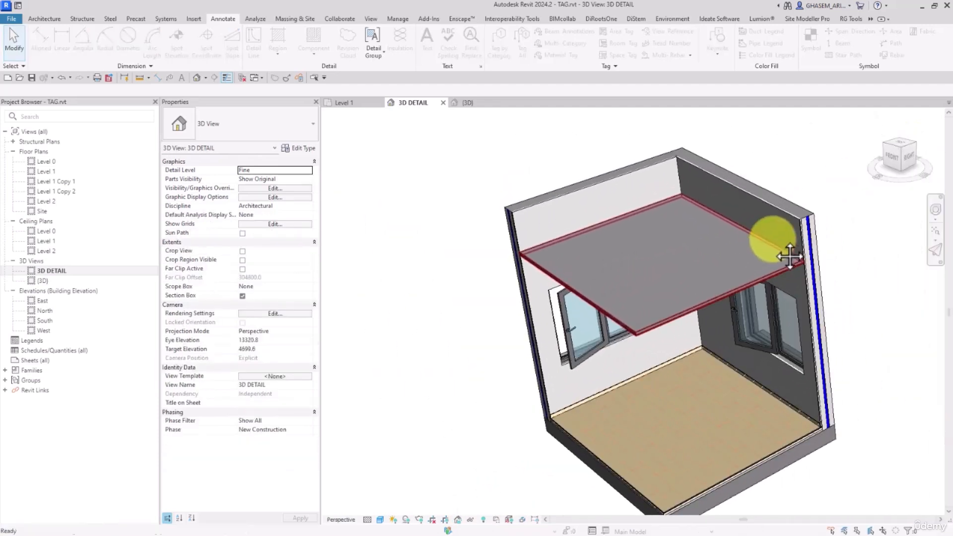
pyautogui.click(457, 519)
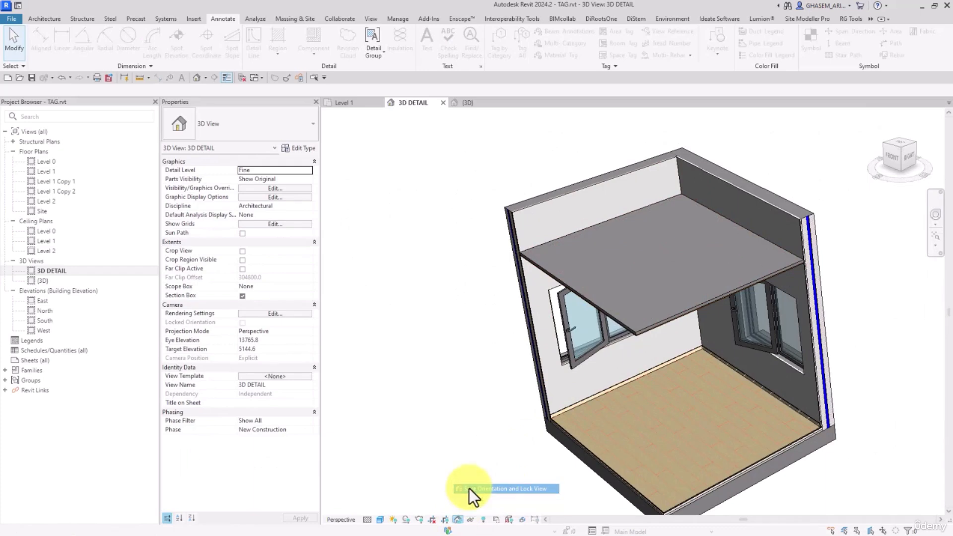
pyautogui.click(469, 489)
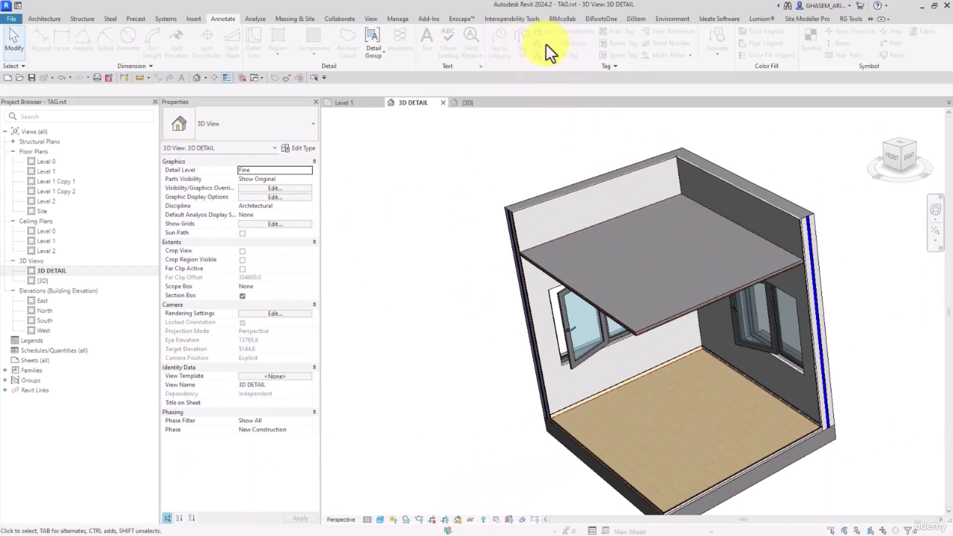
# Step: Unlock the perspective 3D DETAIL view and return it to orthographic projection
pyautogui.click(458, 519)
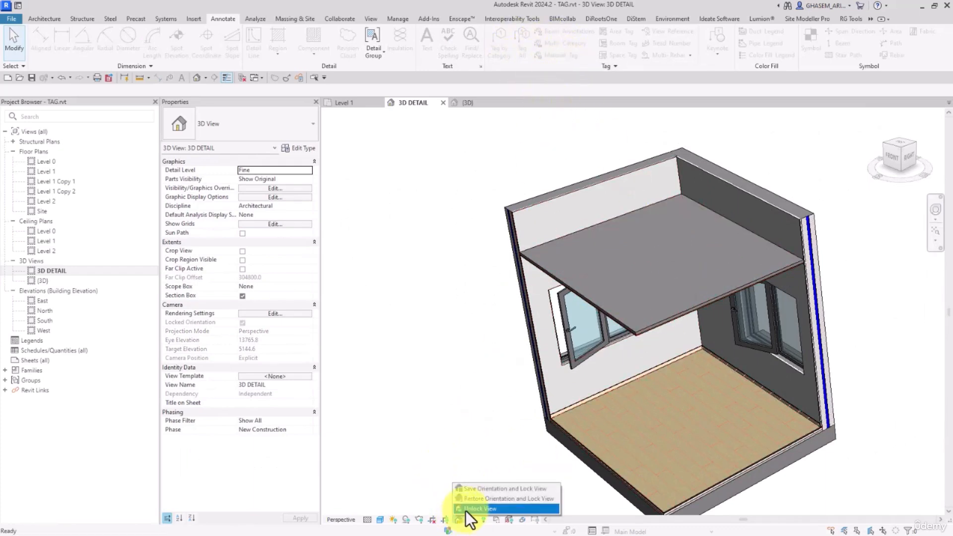
pyautogui.click(465, 510)
pyautogui.rightClick(900, 141)
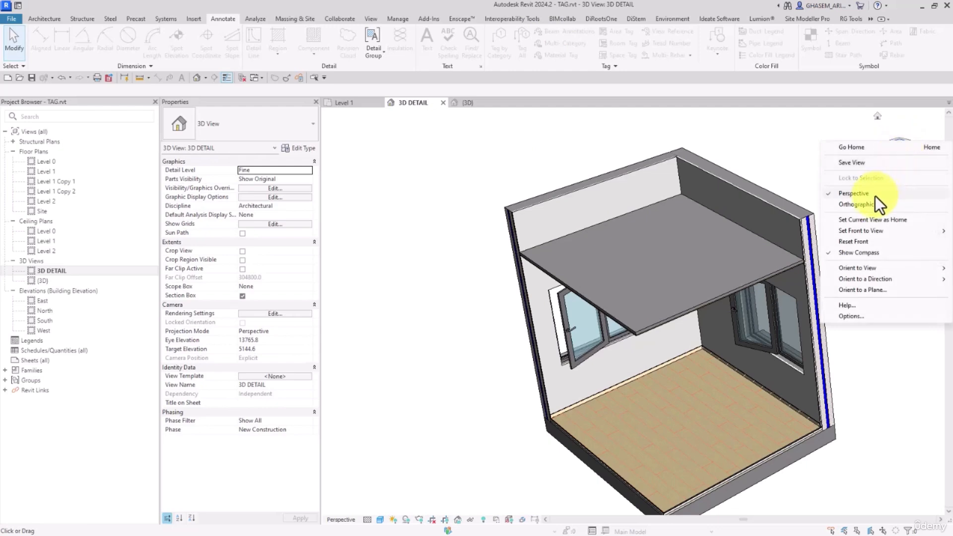
pyautogui.click(862, 204)
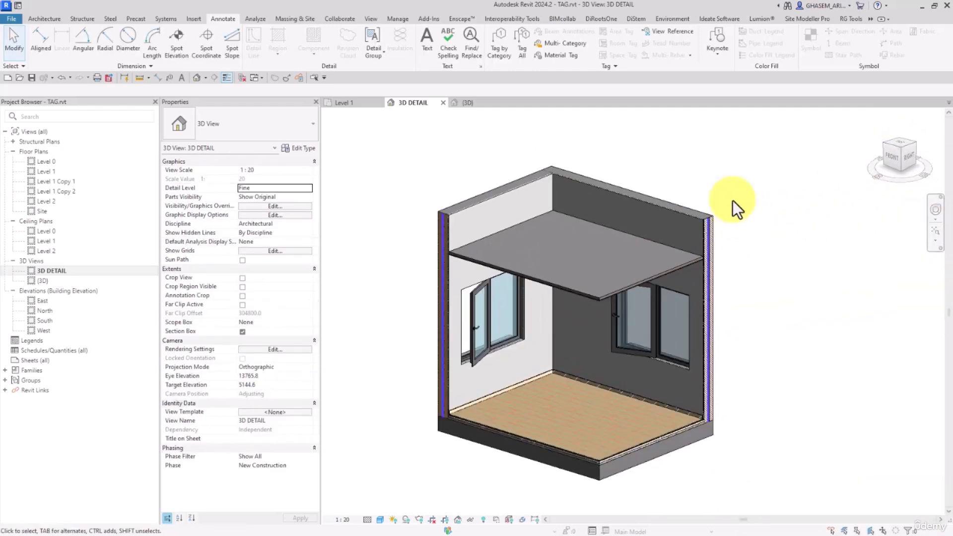
# Step: Keep the 3D DETAIL view orthographic and save and lock its orientation
pyautogui.moveTo(774, 315); pyautogui.dragTo(790, 321, button='middle')
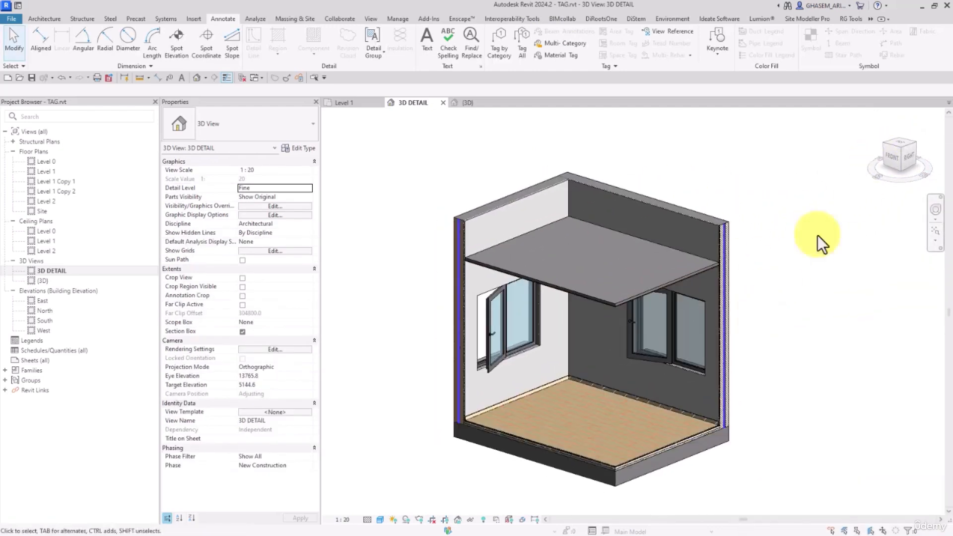
pyautogui.rightClick(897, 166)
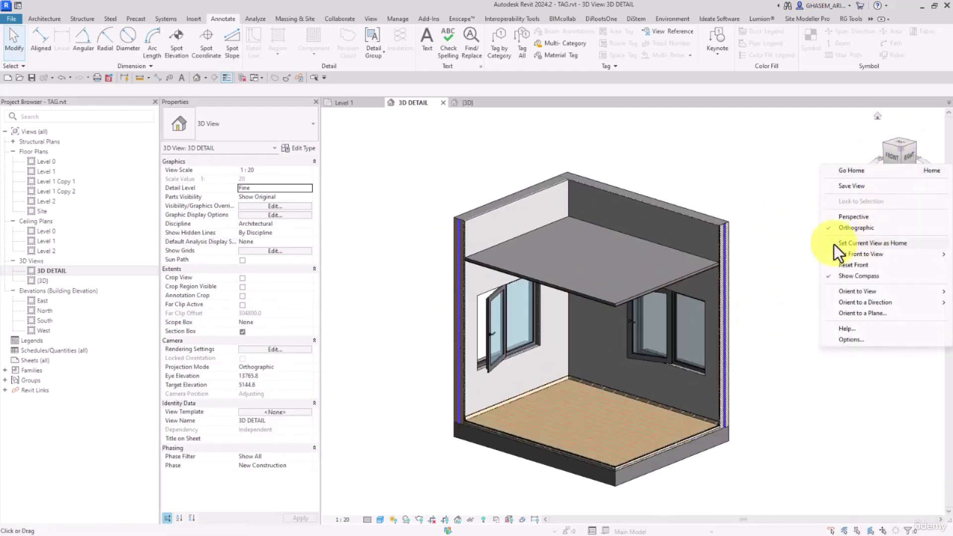
pyautogui.click(882, 231)
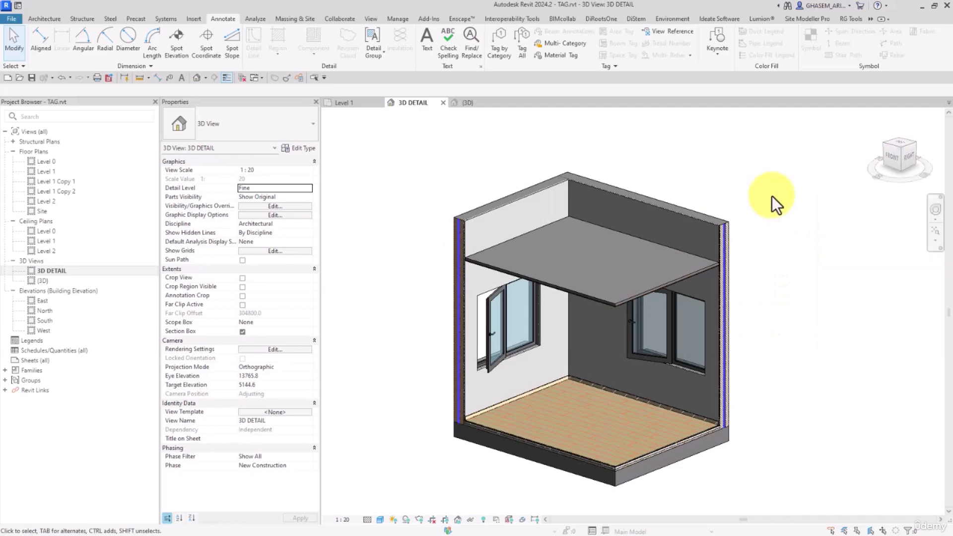
pyautogui.click(458, 520)
pyautogui.click(469, 494)
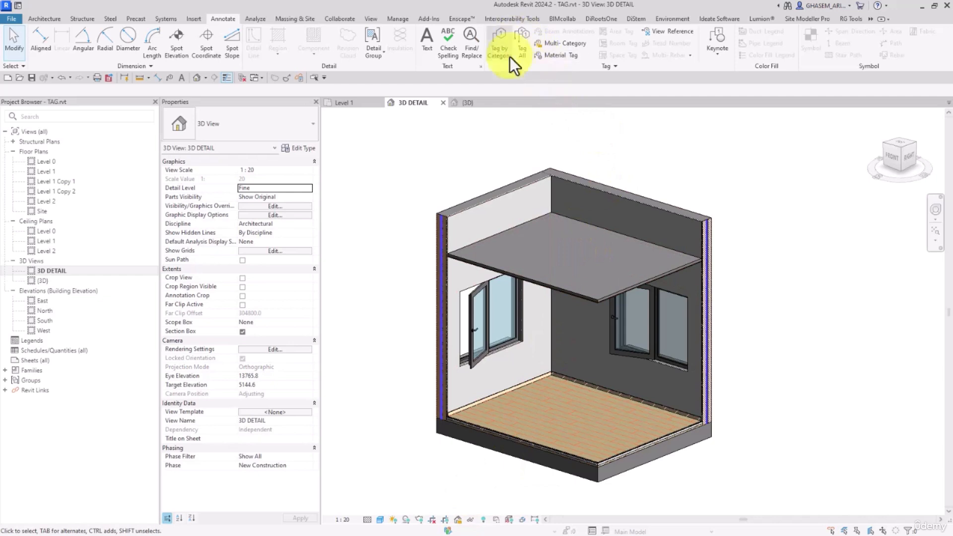
pyautogui.click(550, 56)
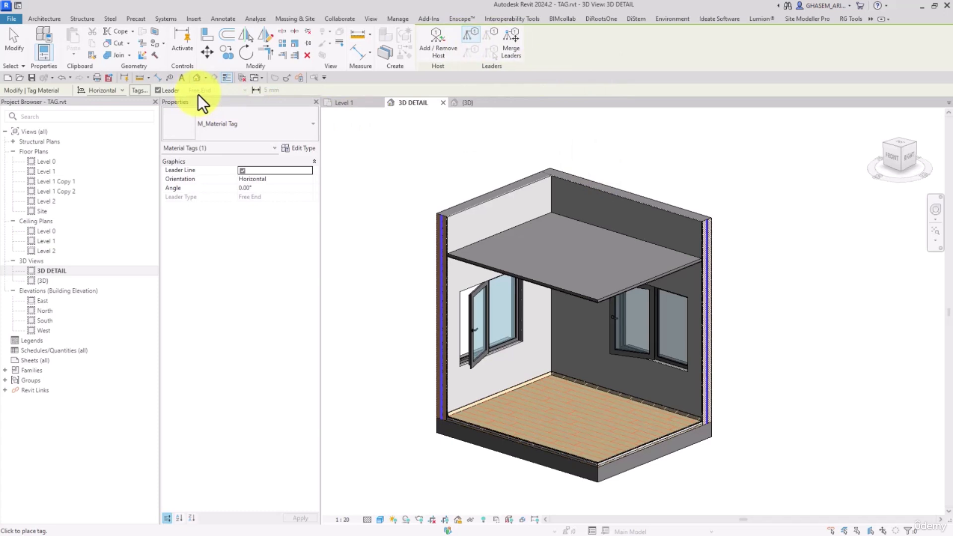
pyautogui.scroll(5, 695, 218)
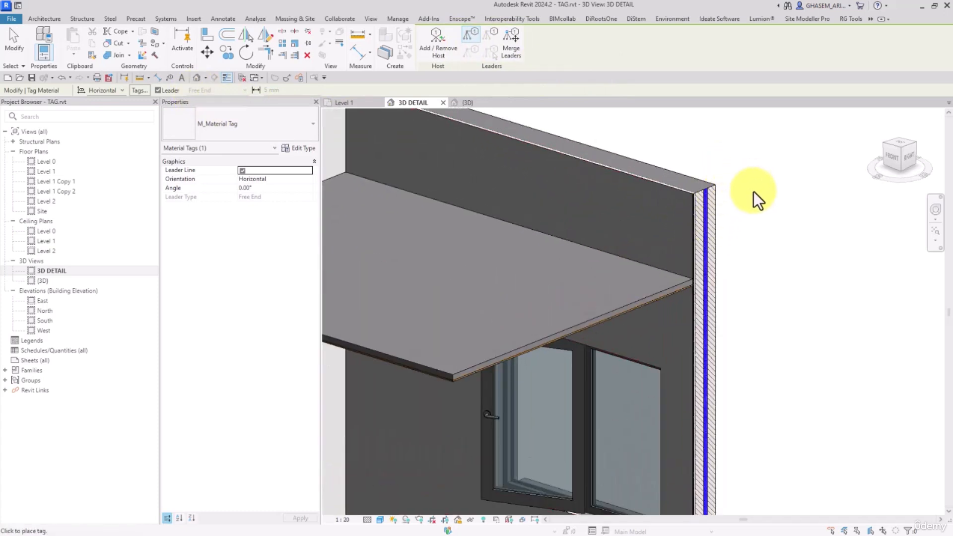
pyautogui.scroll(-5, 734, 213)
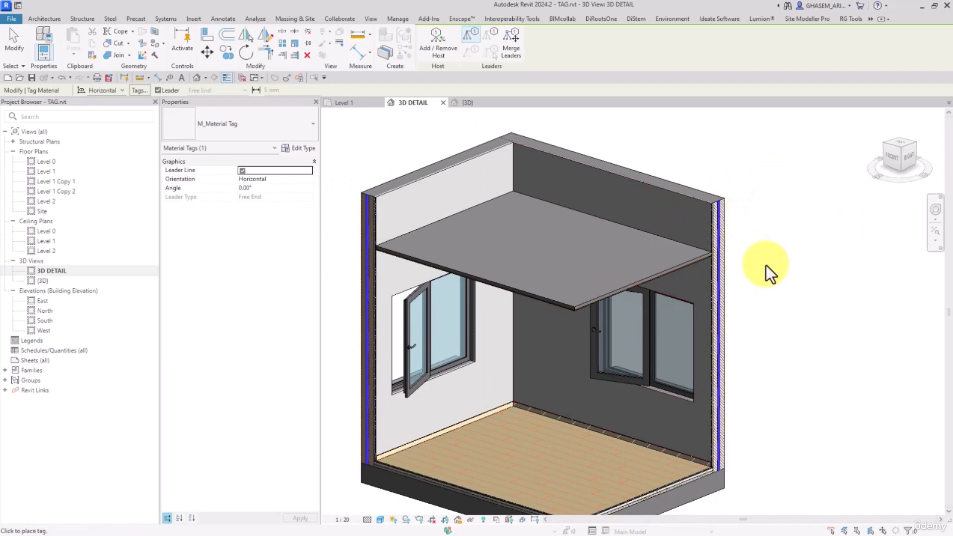
pyautogui.scroll(-3, 764, 273)
pyautogui.click(7, 34)
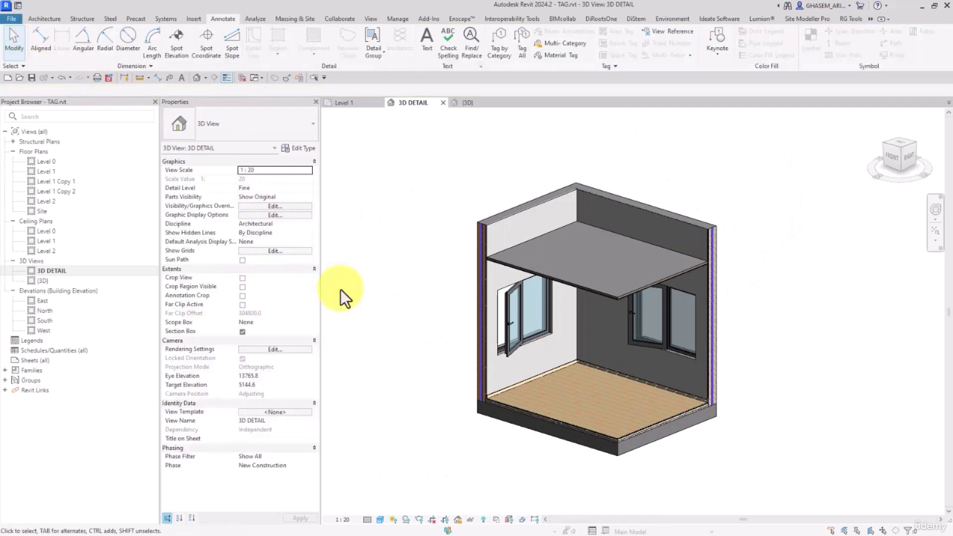
# Step: Check the visibility of the annotation tag categories in the 3D DETAIL view's graphic overrides
pyautogui.click(484, 520)
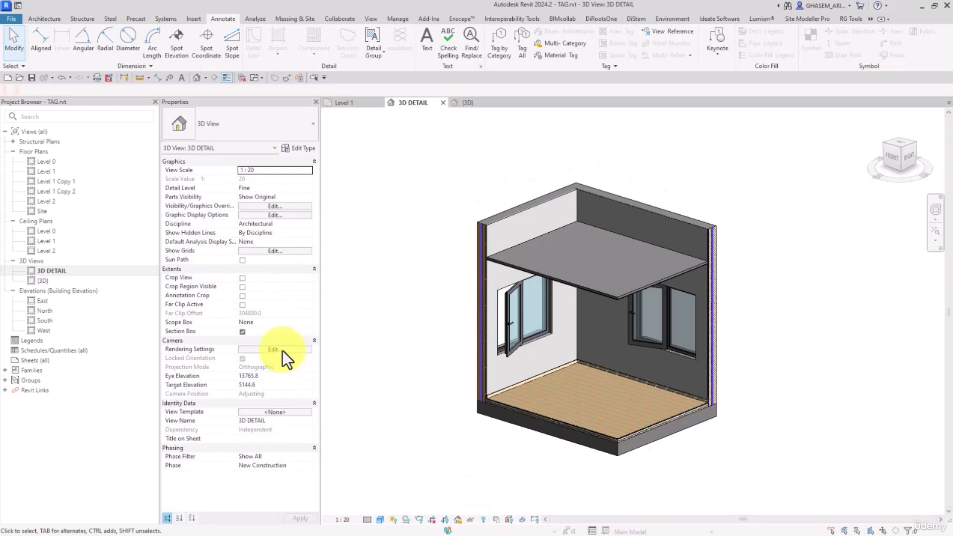
pyautogui.click(282, 205)
pyautogui.click(343, 46)
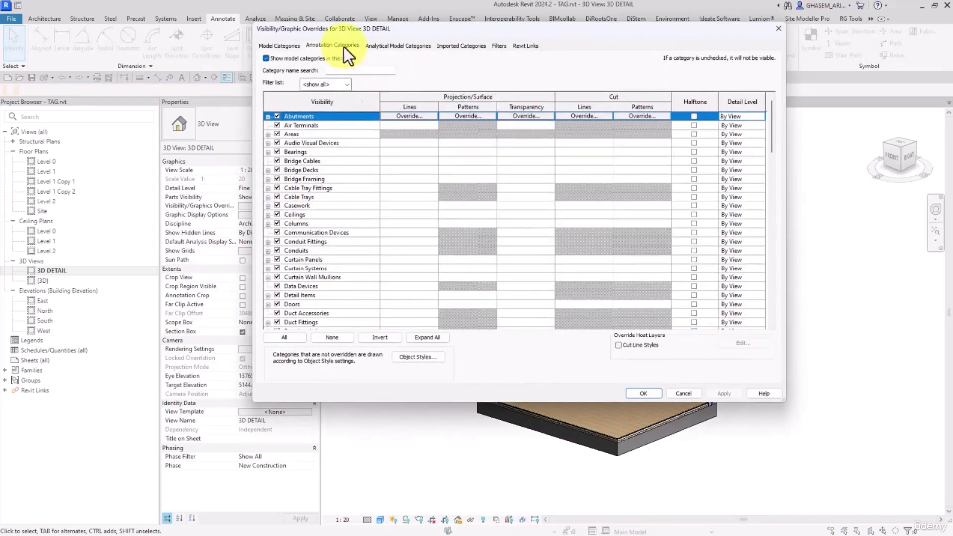
pyautogui.moveTo(772, 123); pyautogui.dragTo(759, 331)
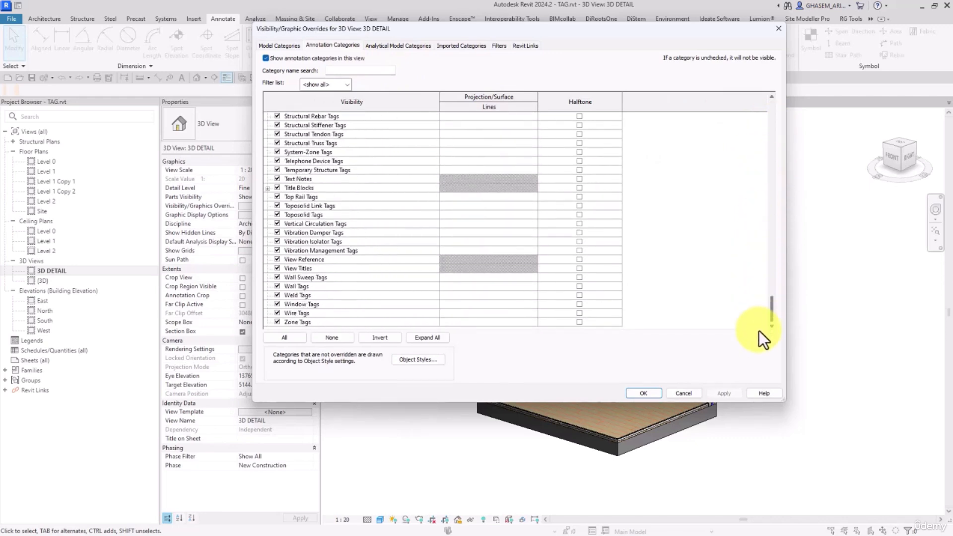
pyautogui.click(643, 392)
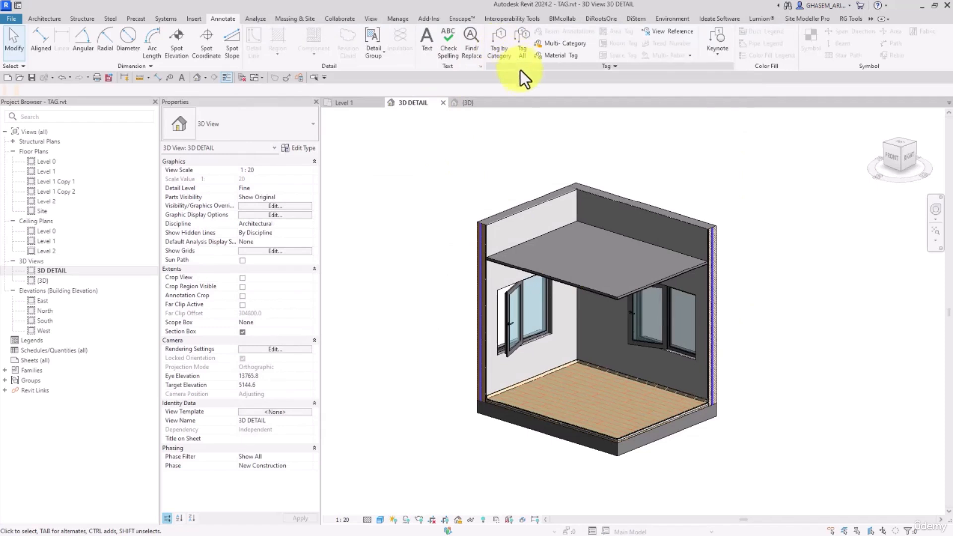
# Step: Place two wall tags by category with leaders, one on the dark wall's upper part and one on its cut outer edge
pyautogui.click(503, 47)
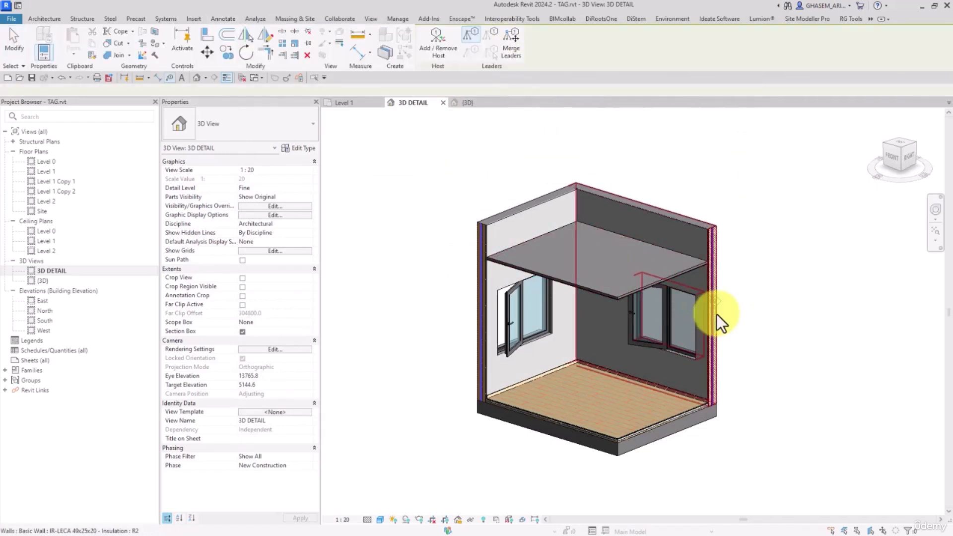
pyautogui.click(694, 227)
pyautogui.click(719, 187)
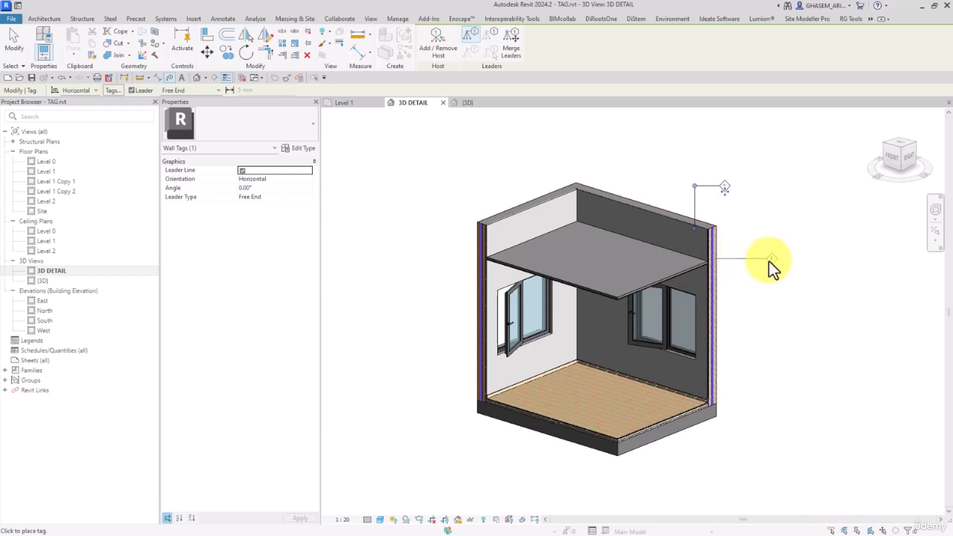
pyautogui.click(772, 260)
pyautogui.click(14, 43)
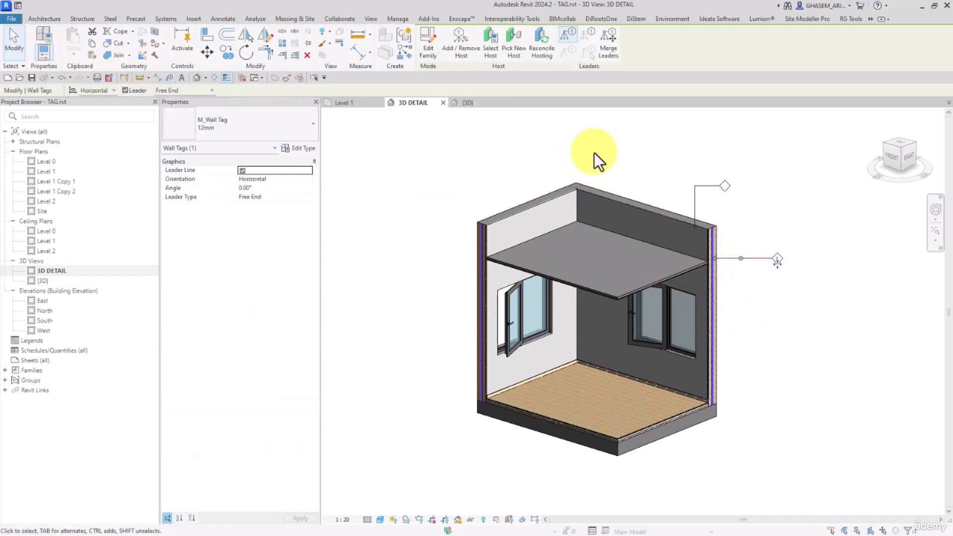
pyautogui.click(601, 133)
# Step: Place a Paint material tag with a bent leader on the dark interior wall beside the window
pyautogui.moveTo(660, 144); pyautogui.dragTo(607, 155, button='middle')
pyautogui.click(544, 60)
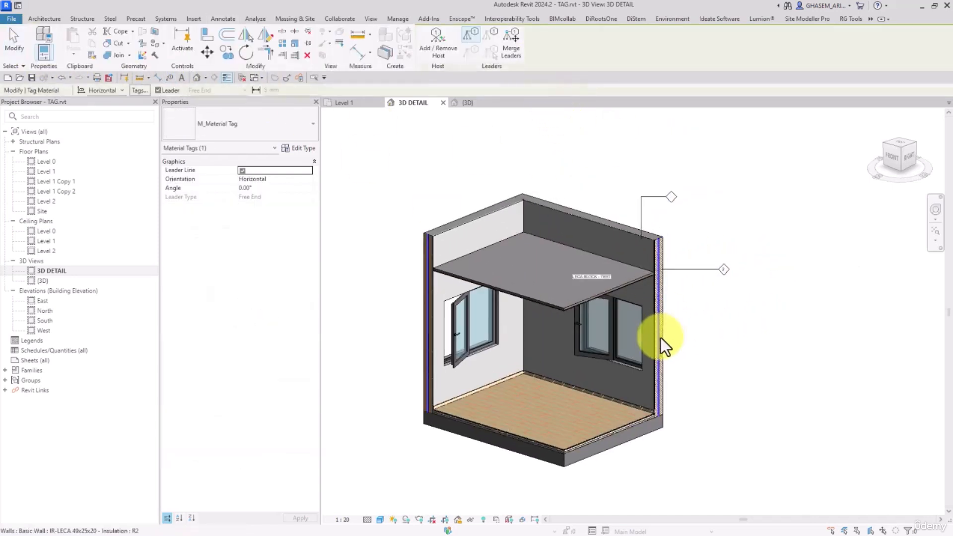
pyautogui.scroll(3, 633, 291)
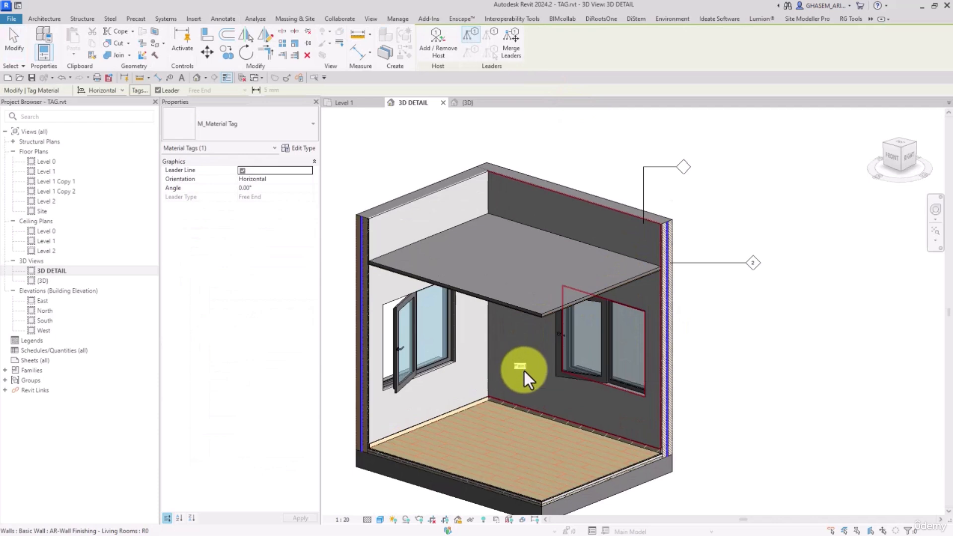
pyautogui.click(570, 395)
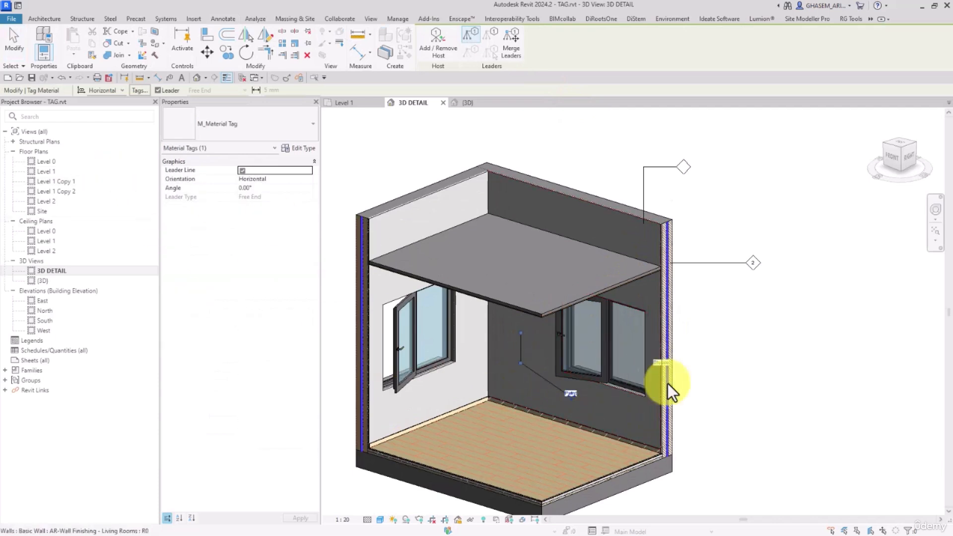
# Step: Add two LECA BLOCK - TEST material tags with leaders to the dark wall's cut edge, one near its base and one near its top
pyautogui.scroll(4, 675, 407)
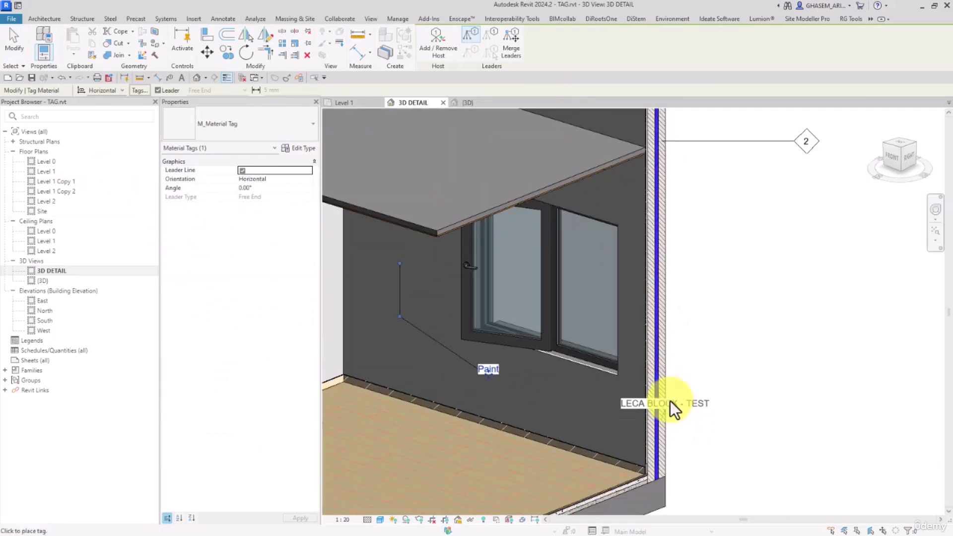
pyautogui.click(734, 367)
pyautogui.scroll(-3, 701, 337)
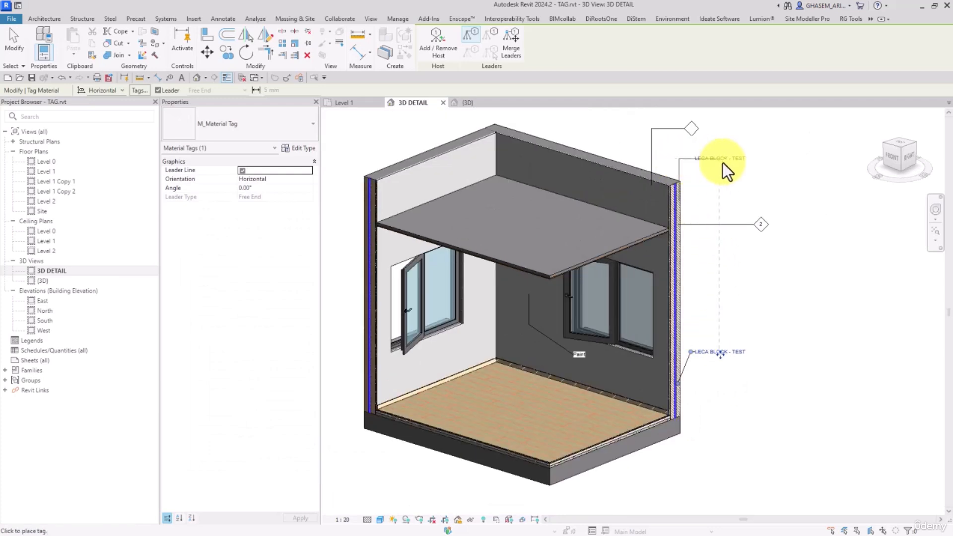
pyautogui.click(723, 163)
# Step: Add Paint material tags above the room, with leaders to the upper parts of the dark and light interior walls
pyautogui.scroll(1, 669, 222)
pyautogui.moveTo(620, 189)
pyautogui.mouseDown(button='middle')
pyautogui.moveTo(647, 214)
pyautogui.moveTo(636, 223)
pyautogui.mouseUp(button='middle')
pyautogui.click(667, 150)
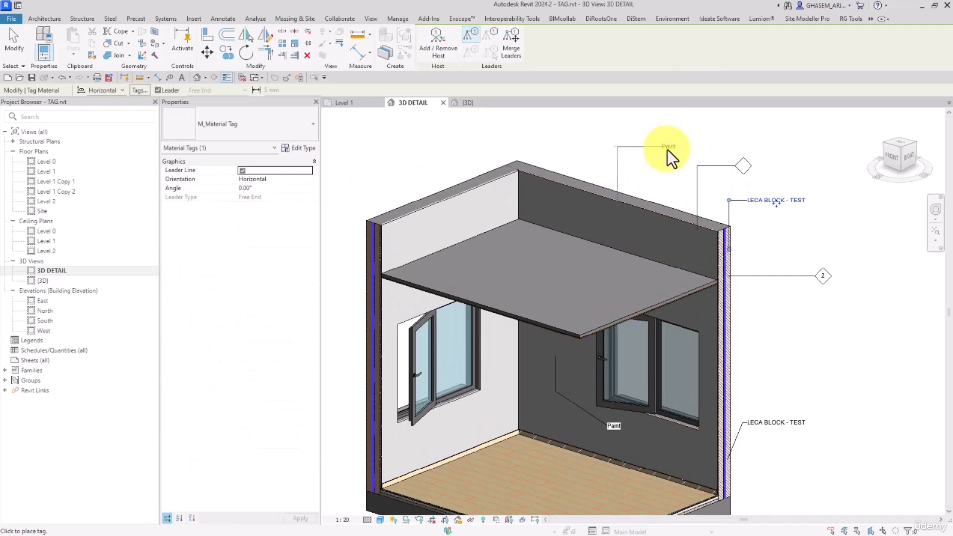
pyautogui.click(449, 210)
pyautogui.click(449, 149)
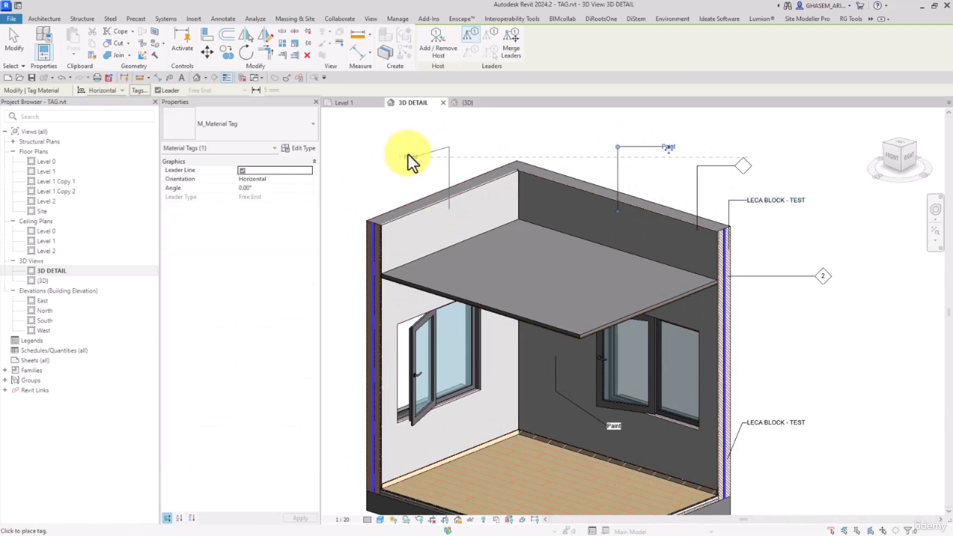
pyautogui.click(408, 156)
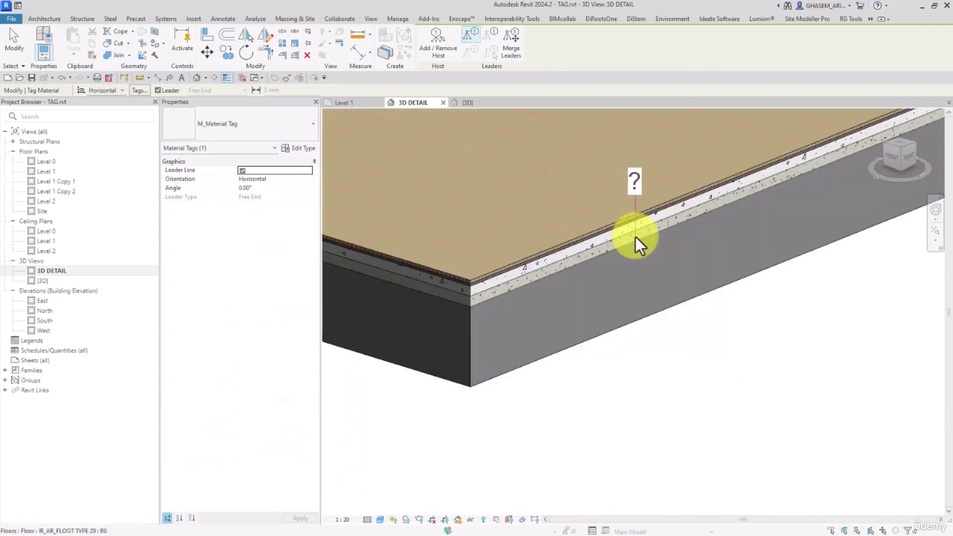
# Step: Place two material tags below the floor's cut edge, with bent leaders to the speckled bottom layer and the white mortar layer above it
pyautogui.click(636, 236)
pyautogui.click(743, 366)
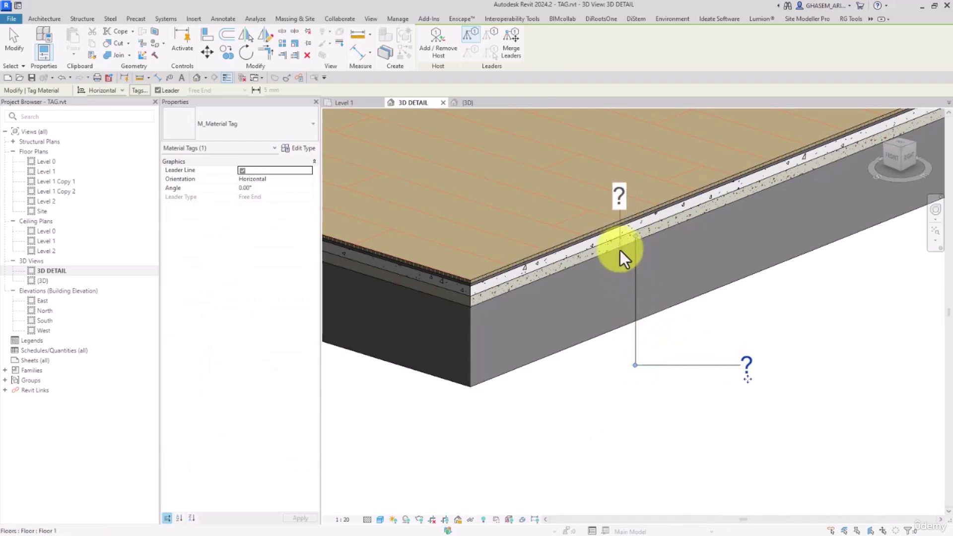
pyautogui.click(623, 231)
pyautogui.click(622, 418)
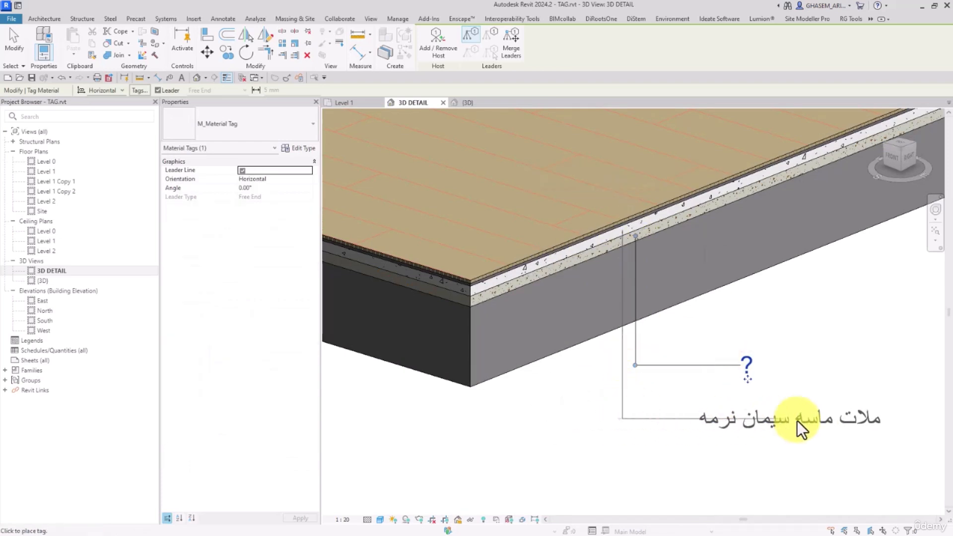
pyautogui.click(868, 419)
pyautogui.moveTo(869, 419); pyautogui.dragTo(808, 390, button='middle')
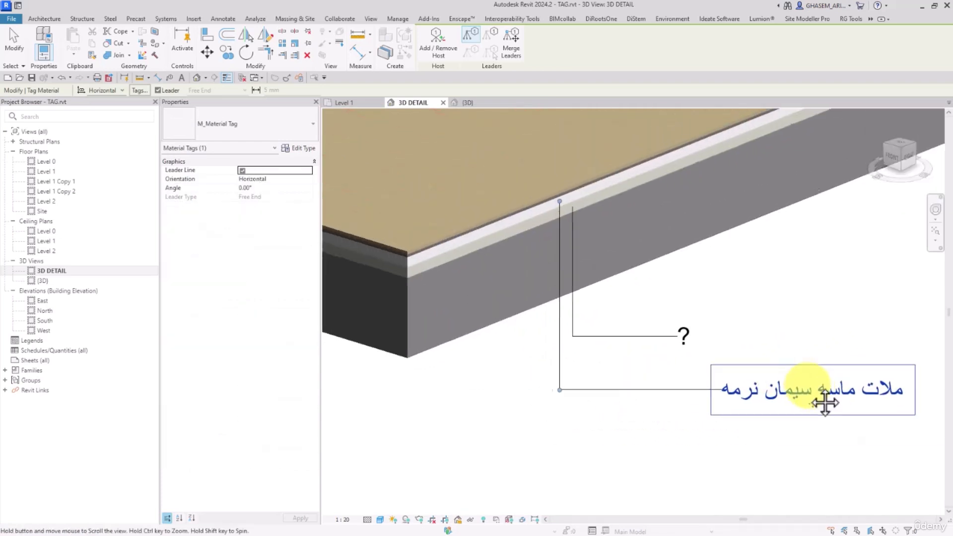
# Step: Add a Rigid foam insulation board material tag below the mortar tag, with a leader to the thin floor layer
pyautogui.click(534, 206)
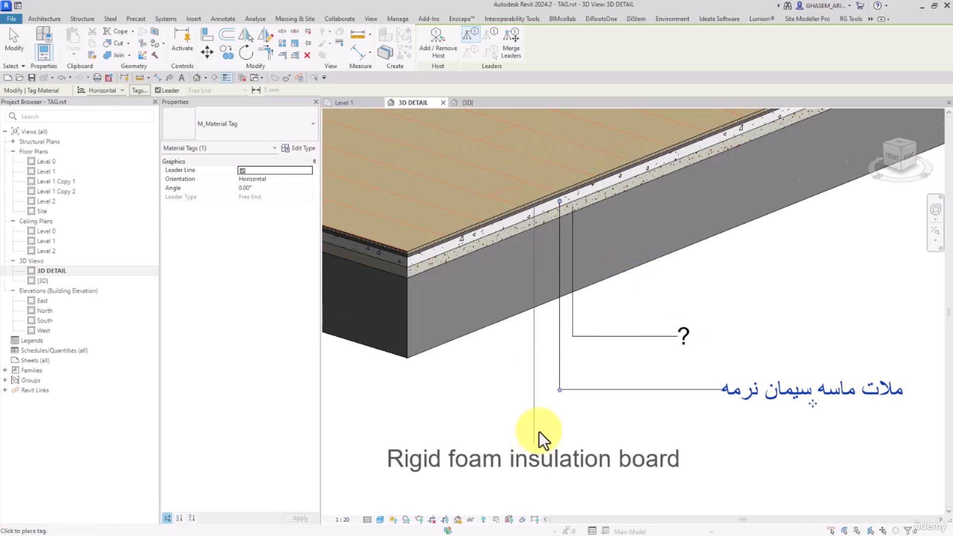
pyautogui.moveTo(539, 430); pyautogui.dragTo(549, 381, button='middle')
pyautogui.click(828, 377)
pyautogui.scroll(-2, 794, 373)
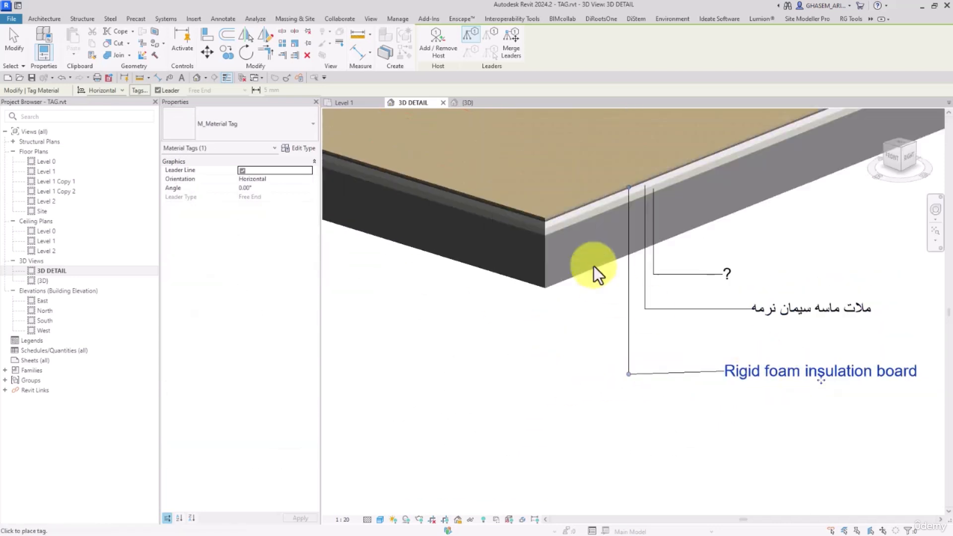
# Step: Add an Oak Flooring, Espresso material tag beneath the other floor tags, with a bent leader to the top floor layer
pyautogui.scroll(2, 596, 223)
pyautogui.click(600, 190)
pyautogui.scroll(-2, 600, 387)
pyautogui.moveTo(599, 452); pyautogui.dragTo(602, 282, button='middle')
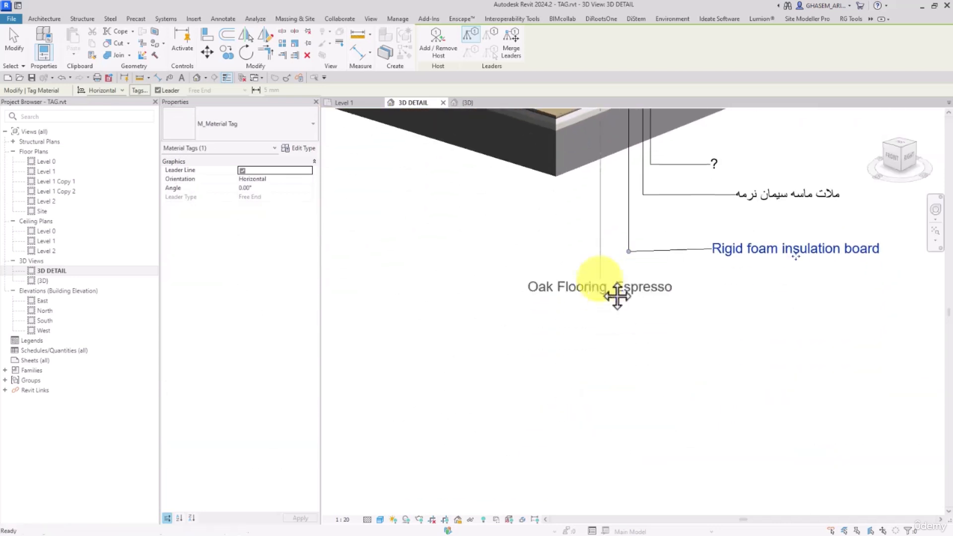
pyautogui.click(601, 310)
pyautogui.click(799, 368)
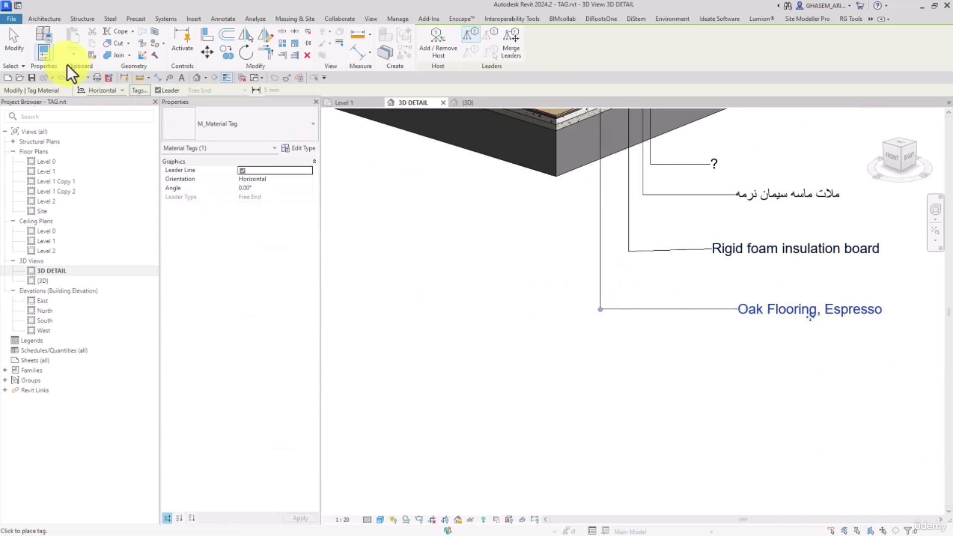
pyautogui.press('Escape')
# Step: Change the text of the Persian-language mortar tag on the floor to CONCRETE
pyautogui.scroll(3, 713, 257)
pyautogui.click(698, 265)
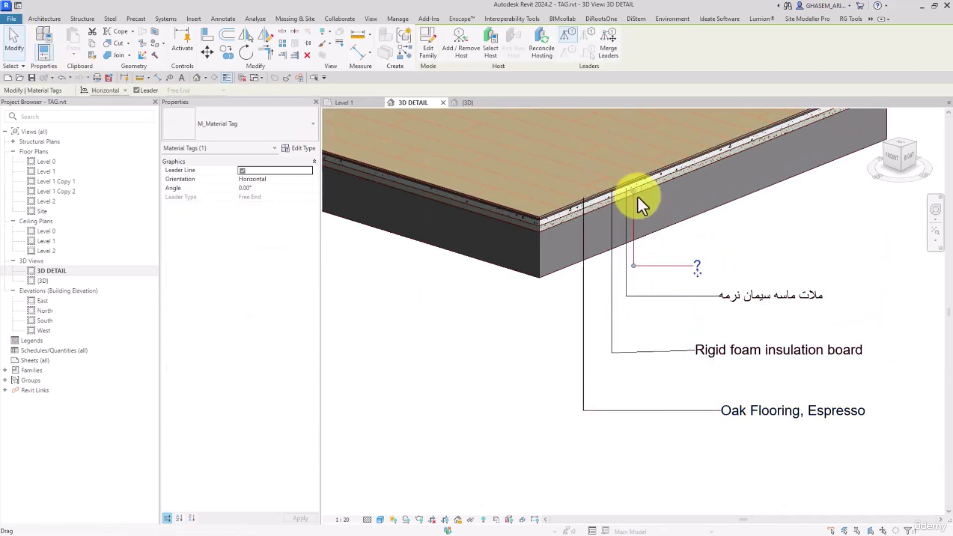
pyautogui.click(697, 263)
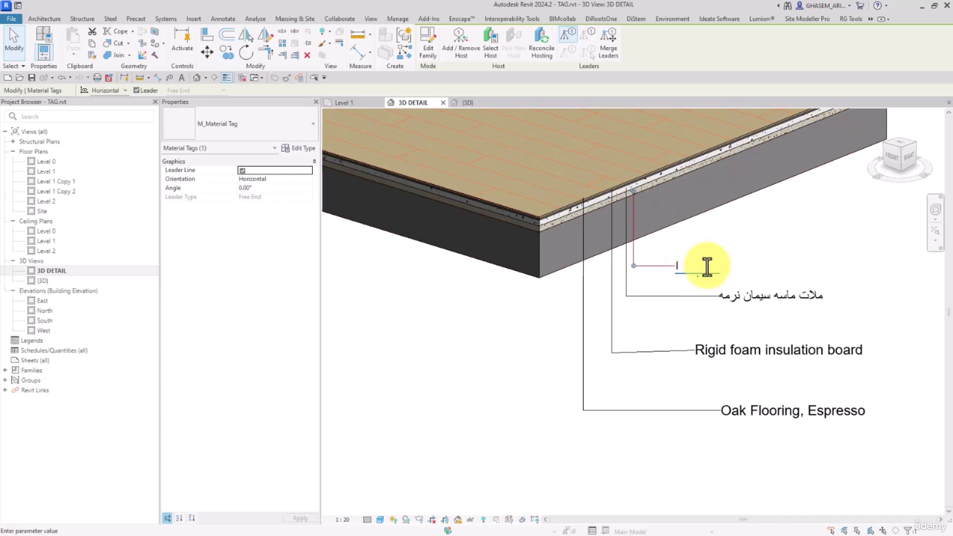
pyautogui.click(779, 296)
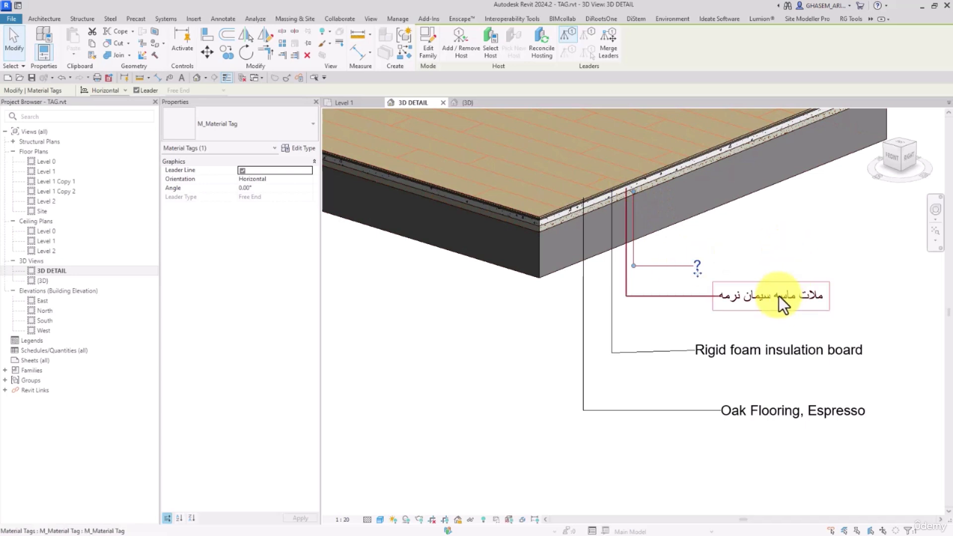
pyautogui.click(743, 298)
pyautogui.write('C')
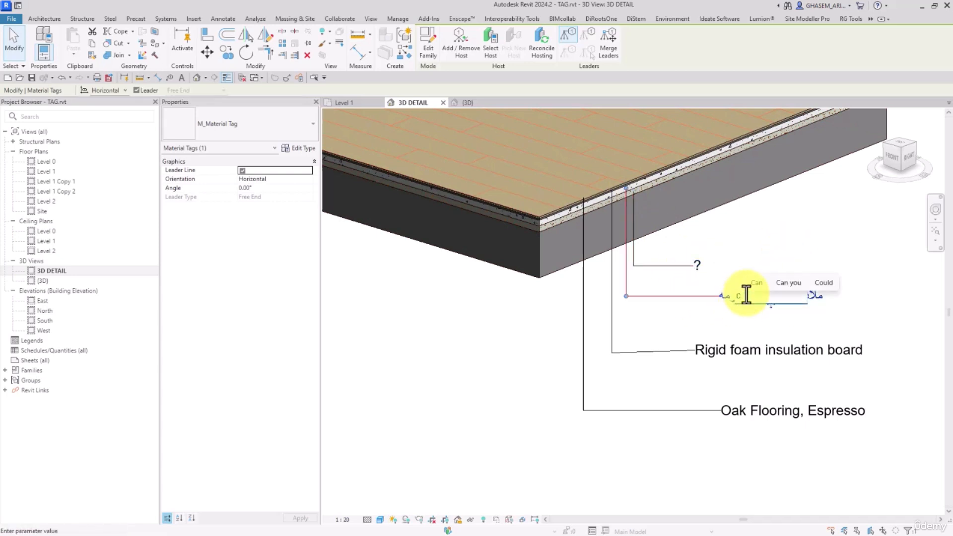
pyautogui.write('ONCRETE')
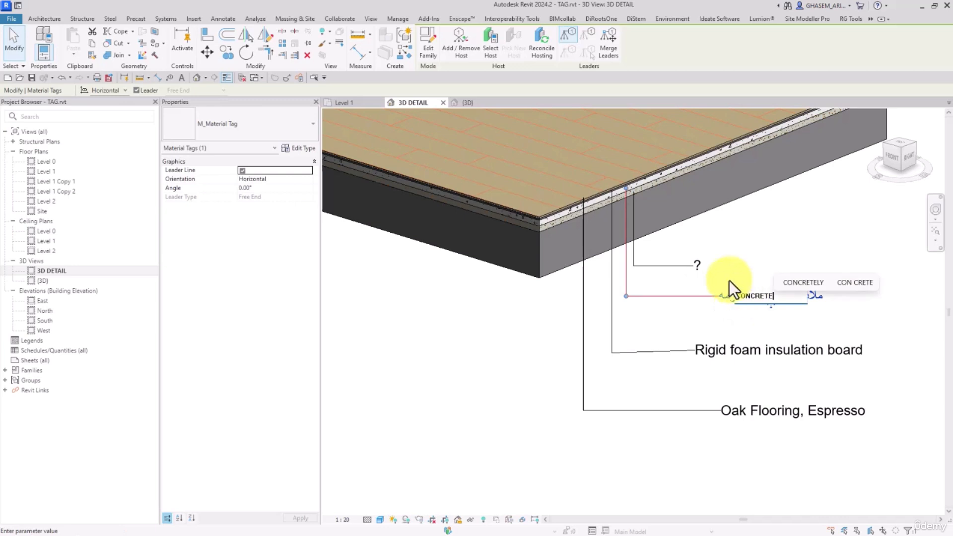
pyautogui.click(770, 248)
pyautogui.click(749, 266)
# Step: Adjust the position of the lower LECA BLOCK - TEST tag beside the dark wall's cut edge
pyautogui.scroll(-3, 749, 268)
pyautogui.moveTo(786, 255); pyautogui.dragTo(737, 374, button='middle')
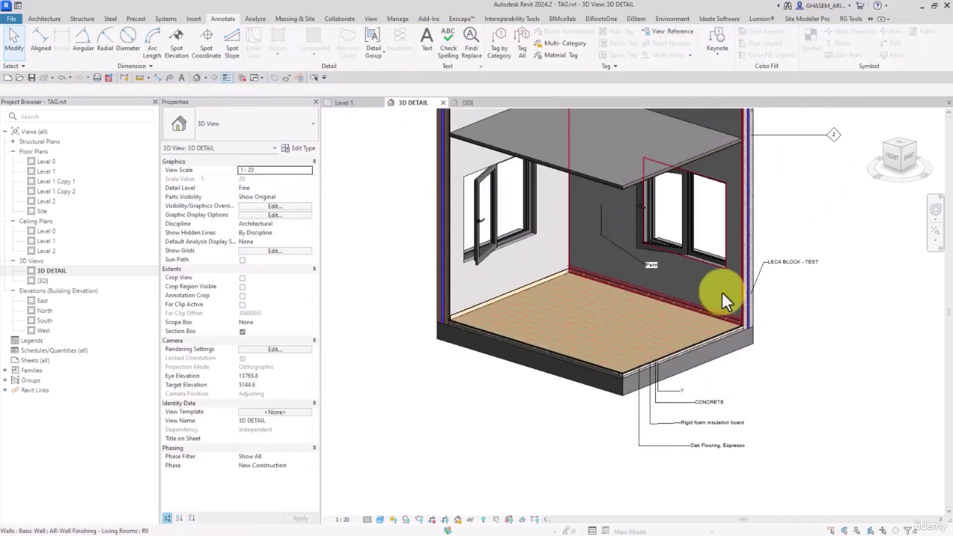
pyautogui.click(788, 262)
pyautogui.moveTo(795, 266); pyautogui.dragTo(773, 260)
pyautogui.click(774, 282)
pyautogui.scroll(-2, 781, 279)
pyautogui.moveTo(792, 270); pyautogui.dragTo(743, 335, button='middle')
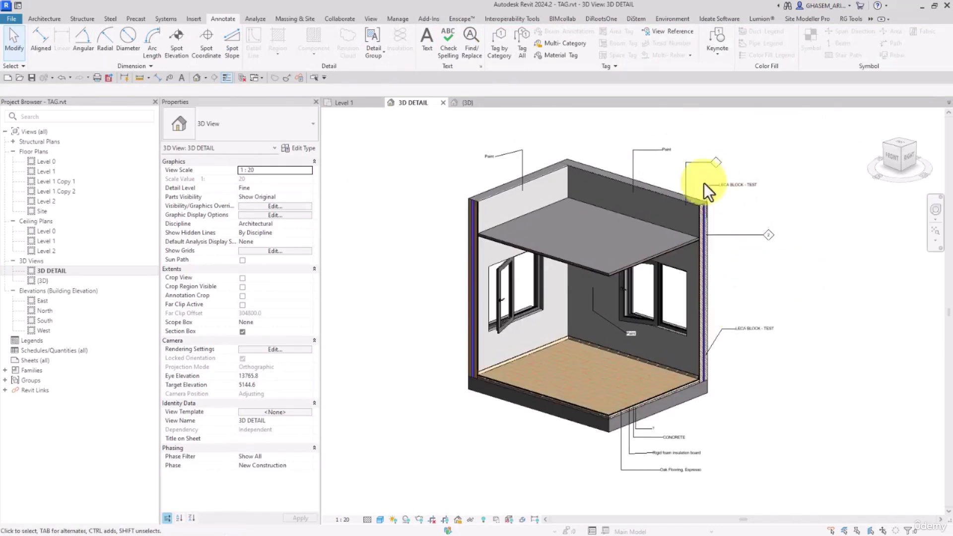
# Step: Unlock the 3D view and orbit it toward the exterior block wall, and restore the saved locked orientation
pyautogui.click(458, 519)
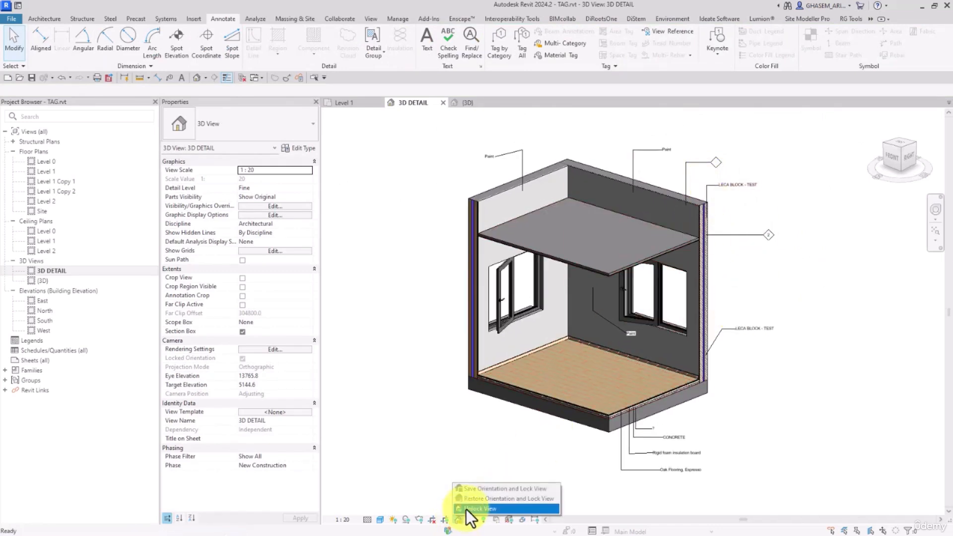
pyautogui.click(467, 509)
pyautogui.keyDown('shift'); pyautogui.moveTo(702, 356); pyautogui.dragTo(531, 361, button='middle'); pyautogui.keyUp('shift')
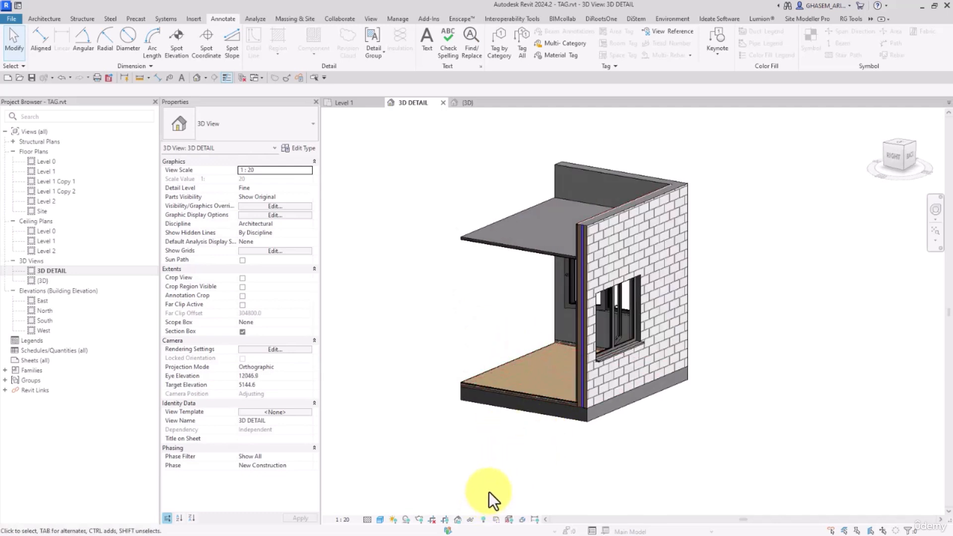
pyautogui.click(461, 518)
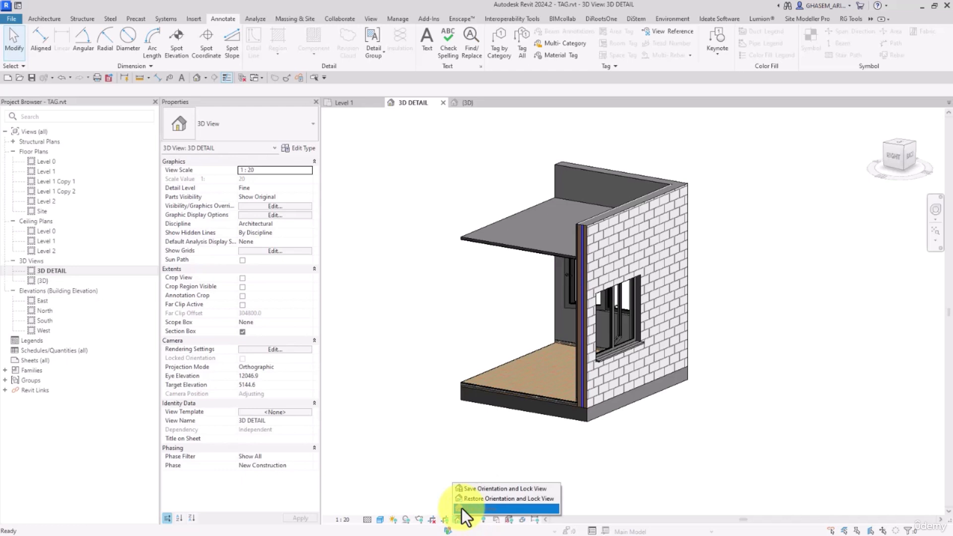
pyautogui.click(519, 497)
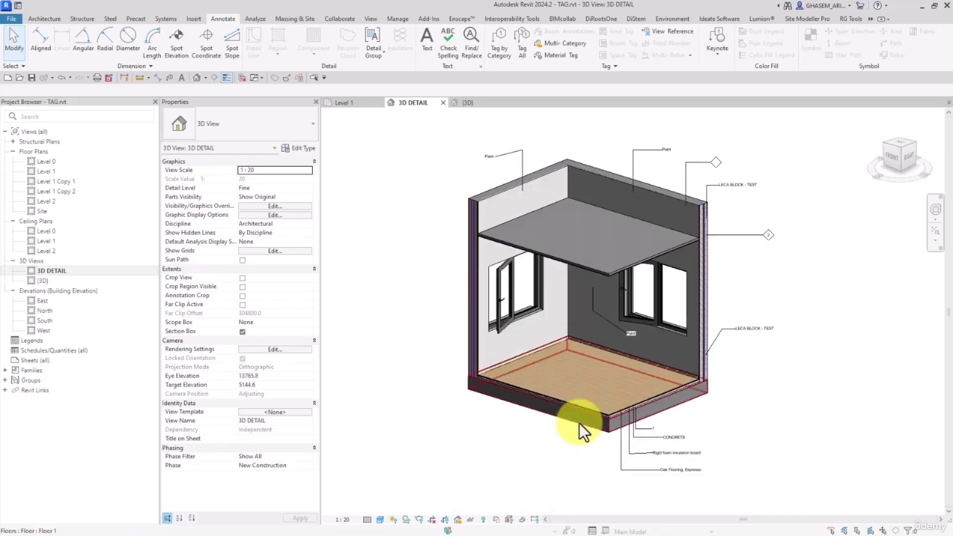
# Step: Unlock the 3D view and orbit it to a lower angle, and choose to continue without locking when saving the orientation
pyautogui.click(457, 519)
pyautogui.click(473, 507)
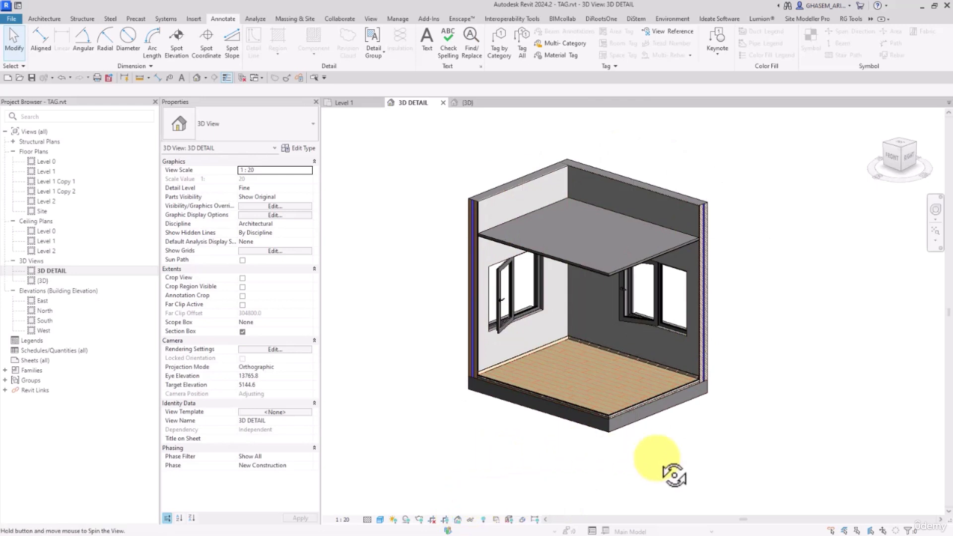
pyautogui.keyDown('shift'); pyautogui.moveTo(668, 464); pyautogui.dragTo(670, 393, button='middle'); pyautogui.keyUp('shift')
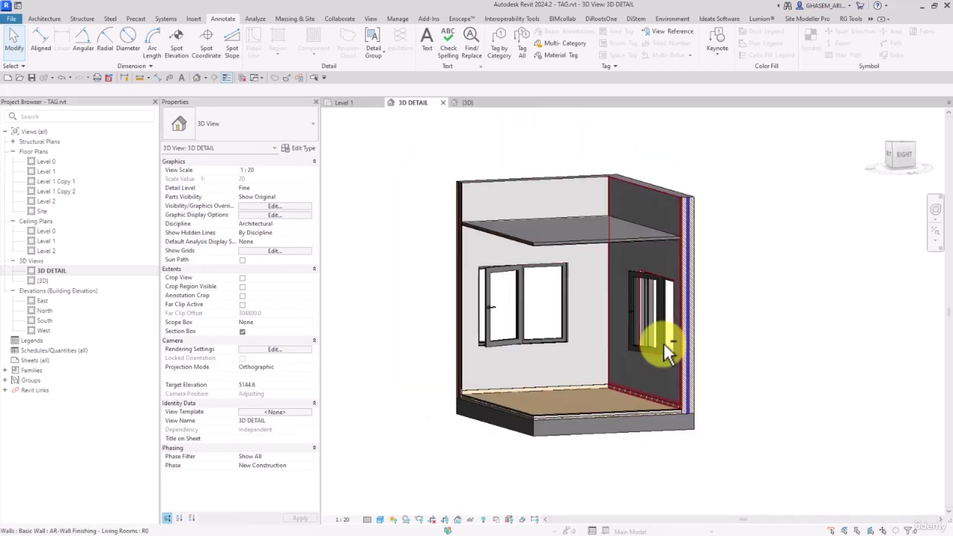
pyautogui.click(457, 519)
pyautogui.click(468, 489)
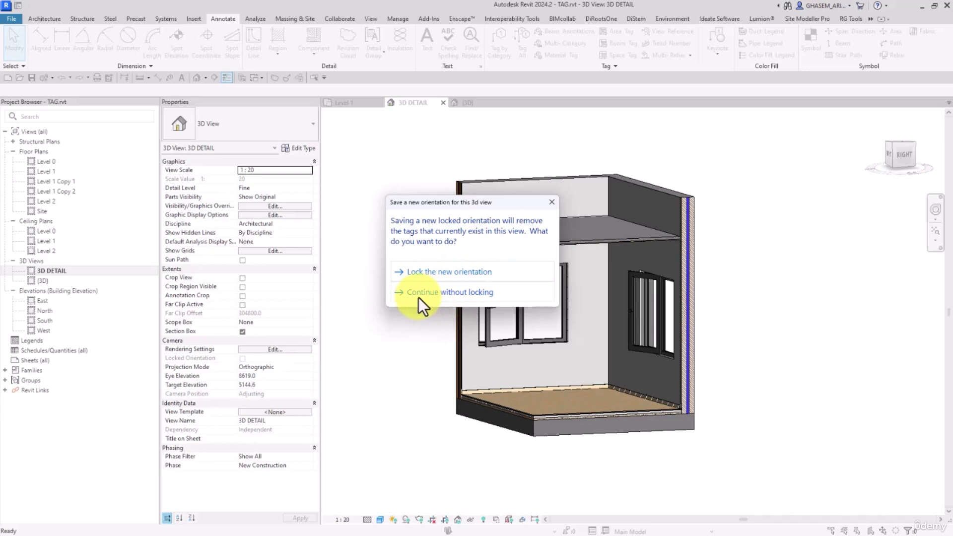
pyautogui.click(440, 293)
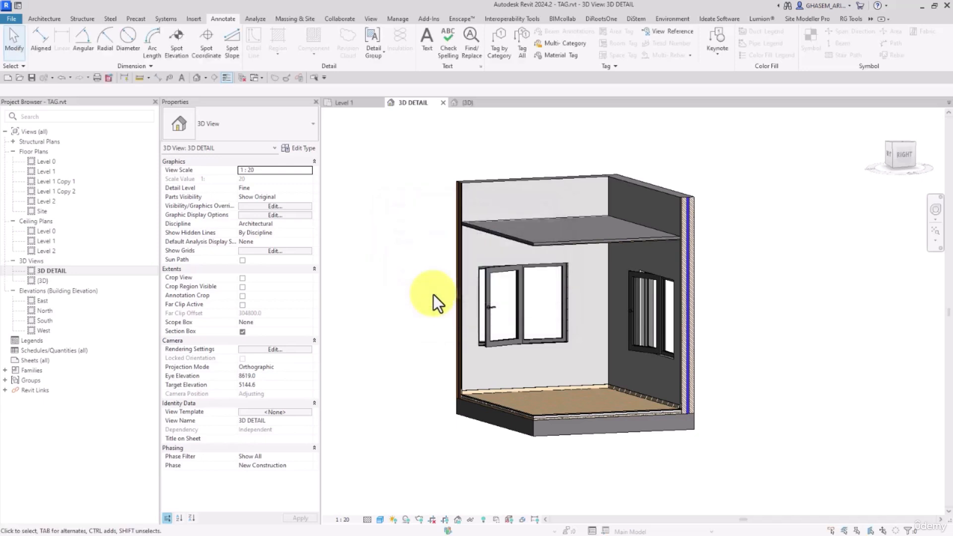
# Step: Orbit the 3D view slightly and save it as the new locked orientation, accepting removal of the existing tags
pyautogui.keyDown('shift'); pyautogui.moveTo(434, 312); pyautogui.dragTo(461, 321, button='middle'); pyautogui.keyUp('shift')
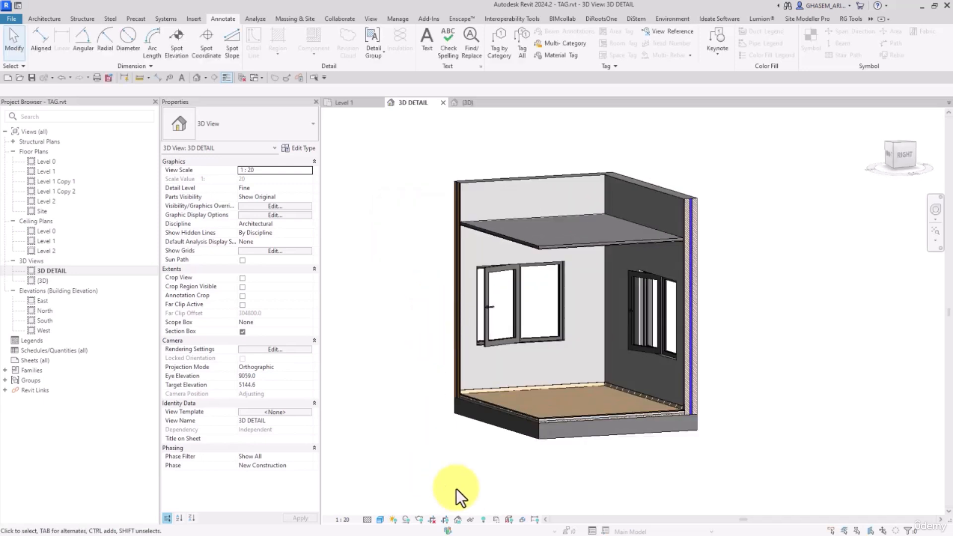
pyautogui.click(458, 520)
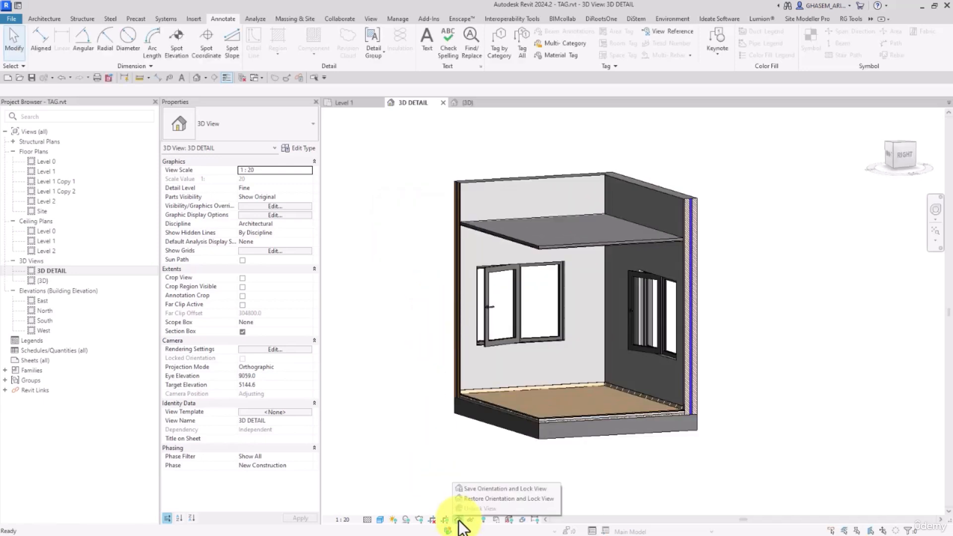
pyautogui.click(475, 489)
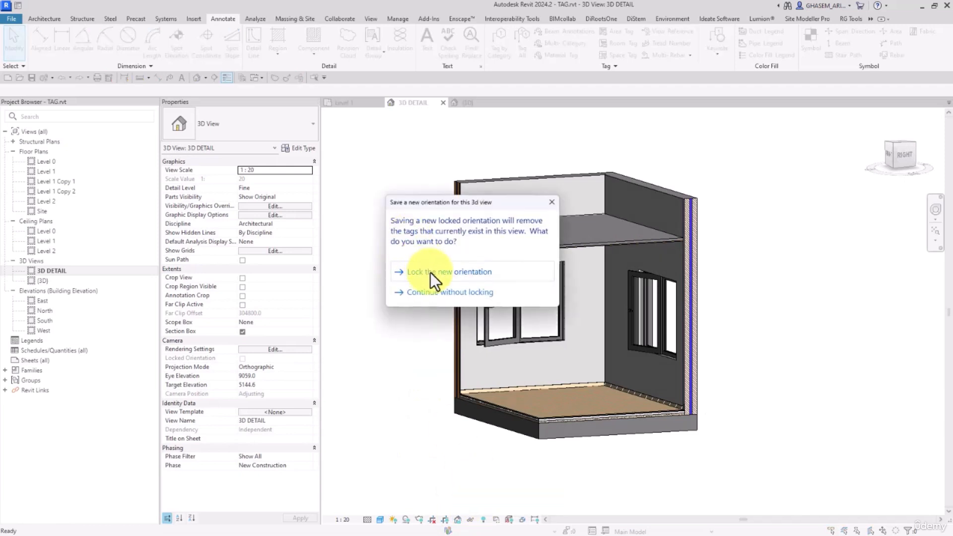
pyautogui.click(430, 273)
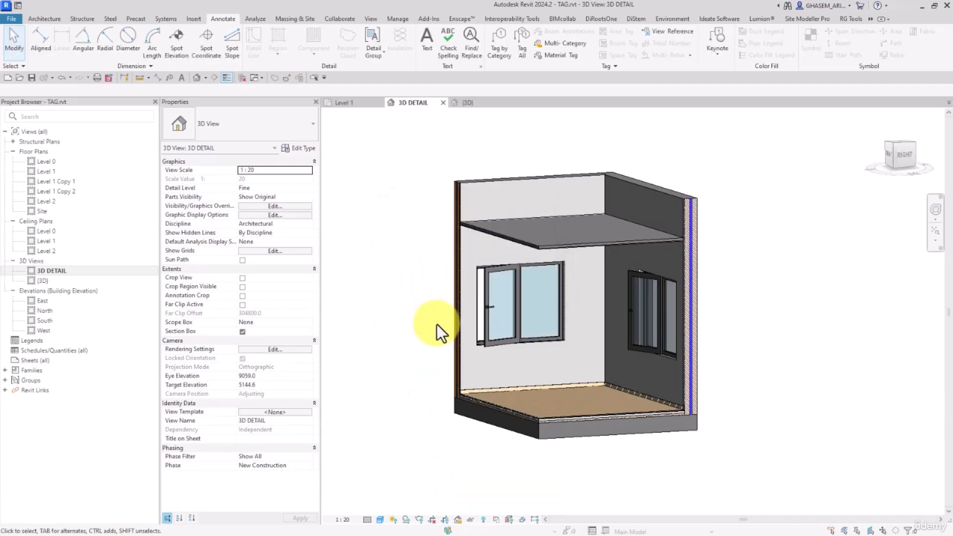
# Step: Unlock and orbit the 3D view, dismissing the save reminder, and restore the newly saved locked orientation
pyautogui.keyDown('shift'); pyautogui.moveTo(526, 368); pyautogui.dragTo(484, 362, button='middle'); pyautogui.keyUp('shift')
pyautogui.moveTo(484, 362)
pyautogui.keyDown('shift'); pyautogui.mouseDown(button='middle')
pyautogui.moveTo(469, 344)
pyautogui.moveTo(489, 374)
pyautogui.mouseUp(button='middle'); pyautogui.keyUp('shift')
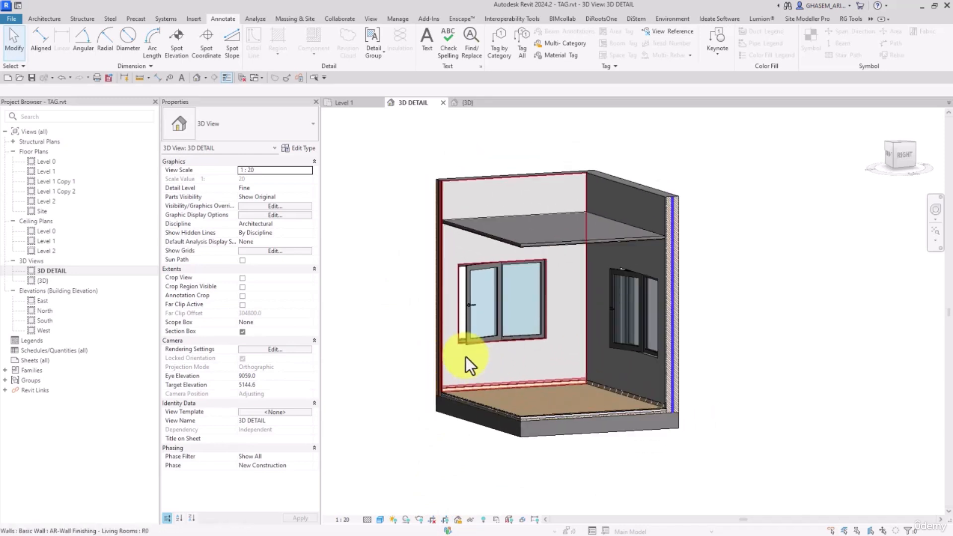
pyautogui.click(458, 521)
pyautogui.click(465, 510)
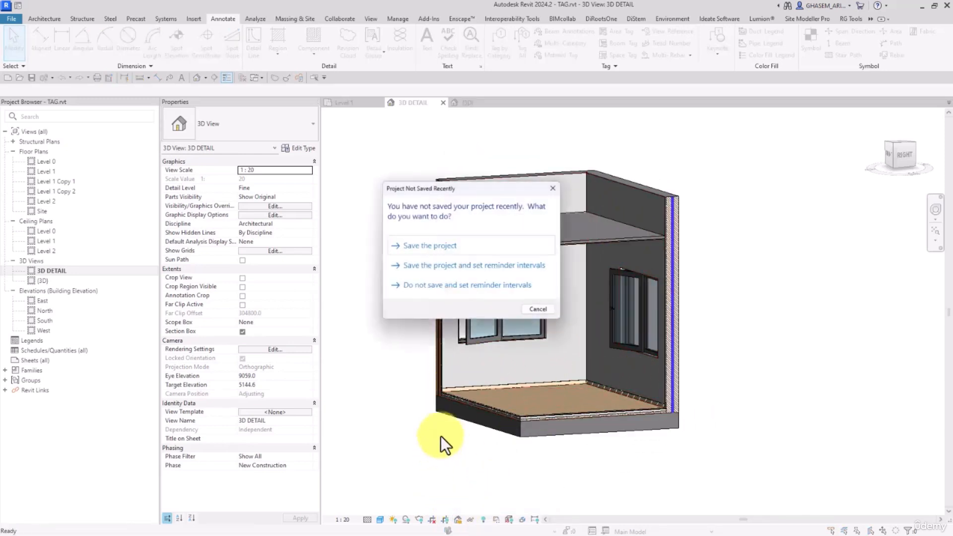
pyautogui.click(546, 312)
pyautogui.keyDown('shift'); pyautogui.moveTo(479, 341); pyautogui.dragTo(457, 457, button='middle'); pyautogui.keyUp('shift')
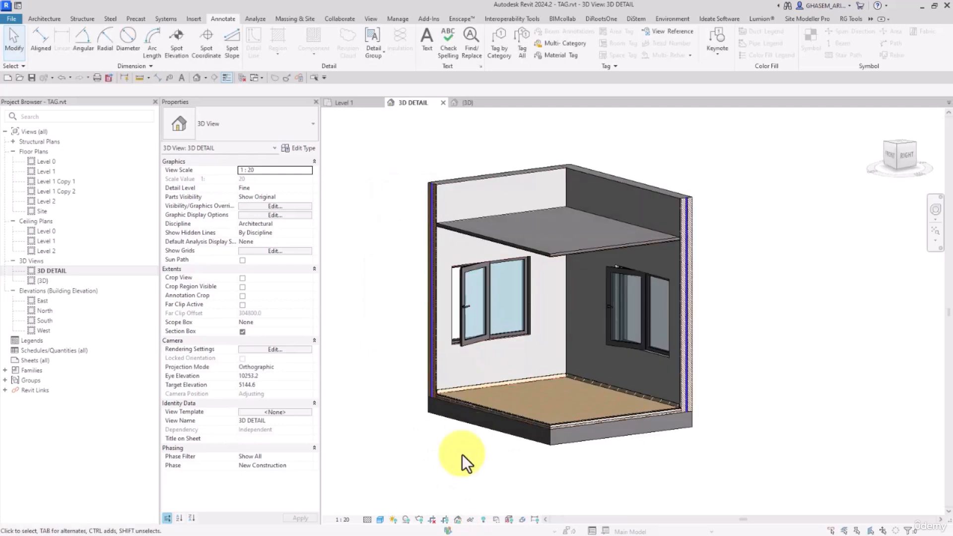
pyautogui.click(459, 519)
pyautogui.click(484, 499)
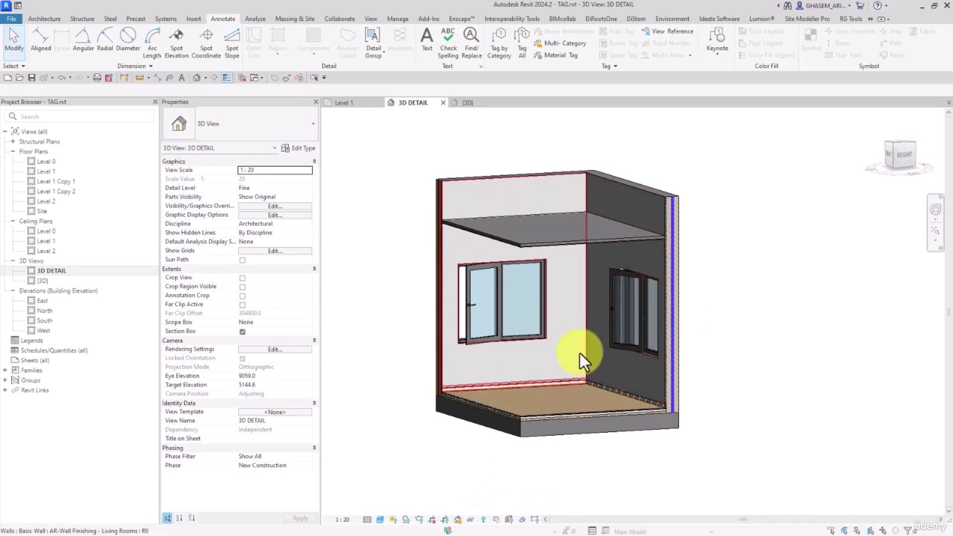
pyautogui.click(633, 303)
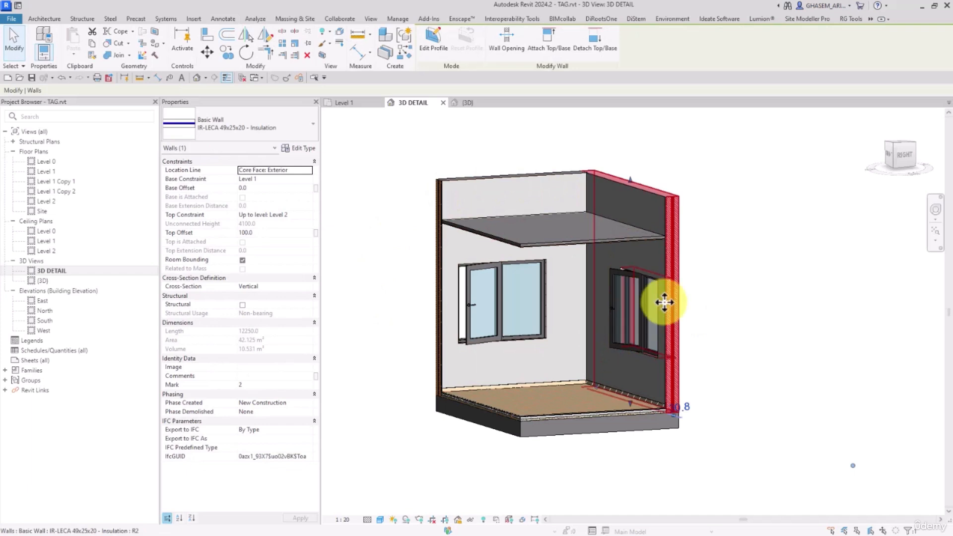
pyautogui.click(710, 303)
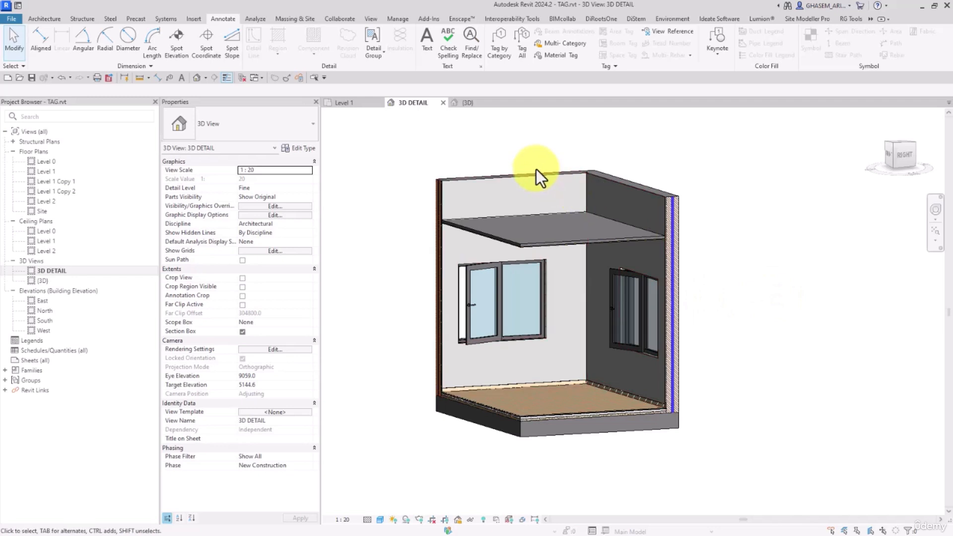
# Step: Set the work plane of the 3D view by picking the face of the light-coloured wall with the window
pyautogui.click(42, 19)
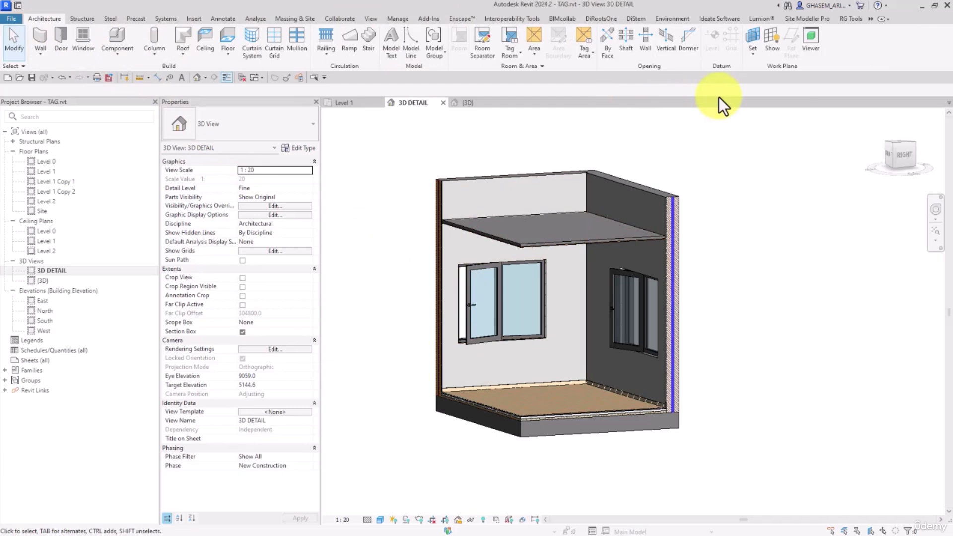
pyautogui.click(753, 53)
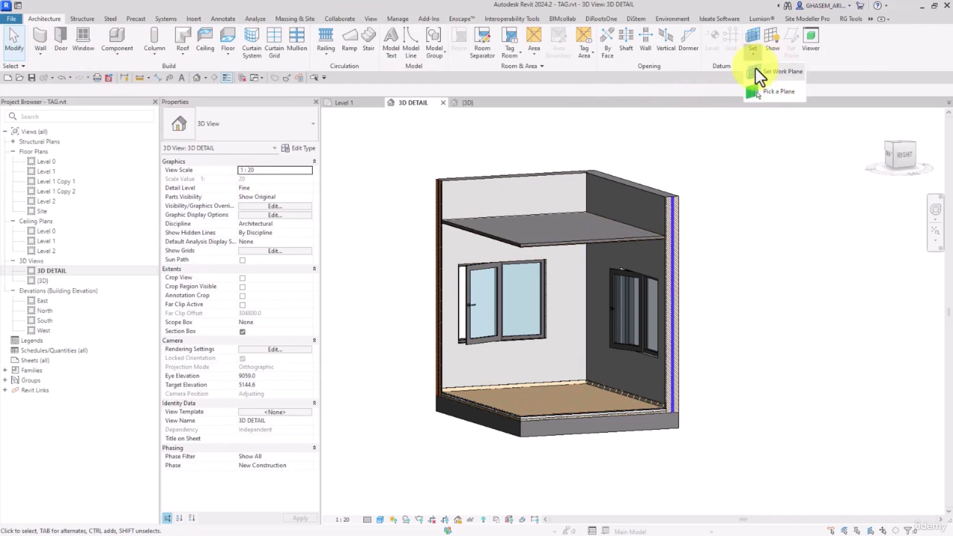
pyautogui.click(773, 93)
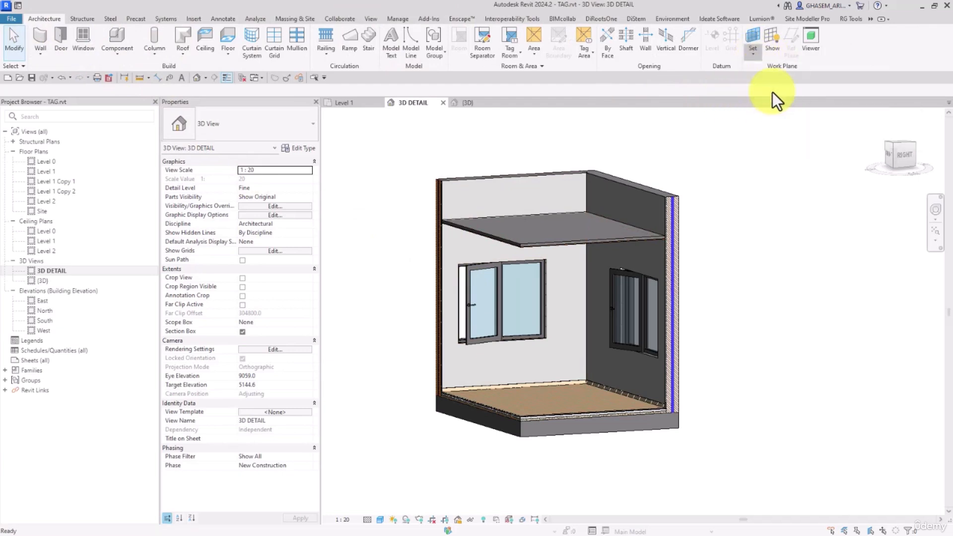
pyautogui.click(457, 245)
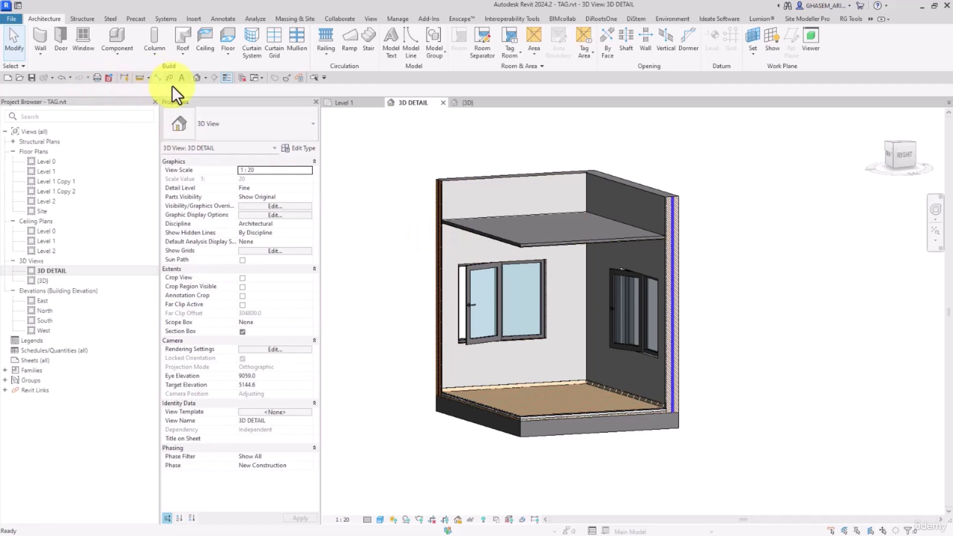
# Step: Place an aligned dimension from the floor to the ceiling beside the outer edge of the light-coloured wall
pyautogui.click(158, 78)
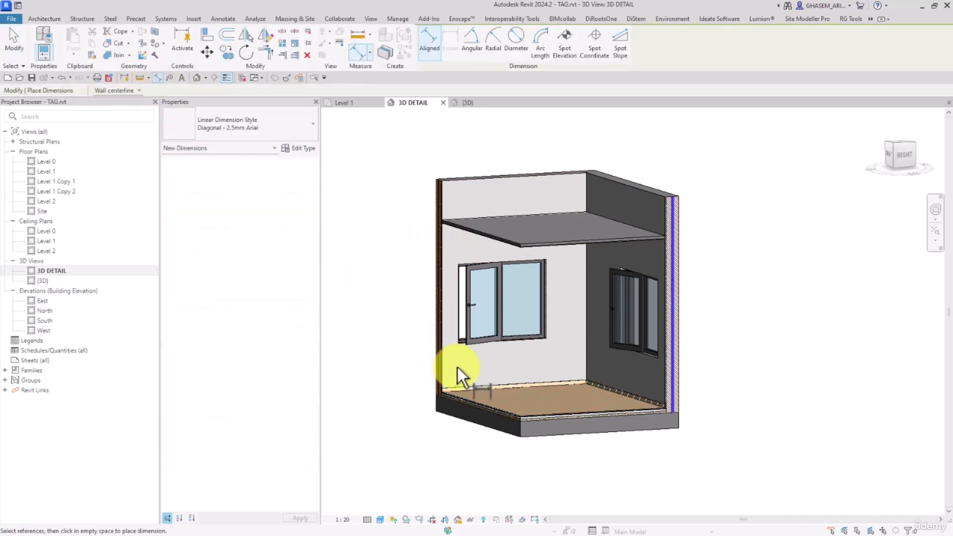
pyautogui.click(464, 245)
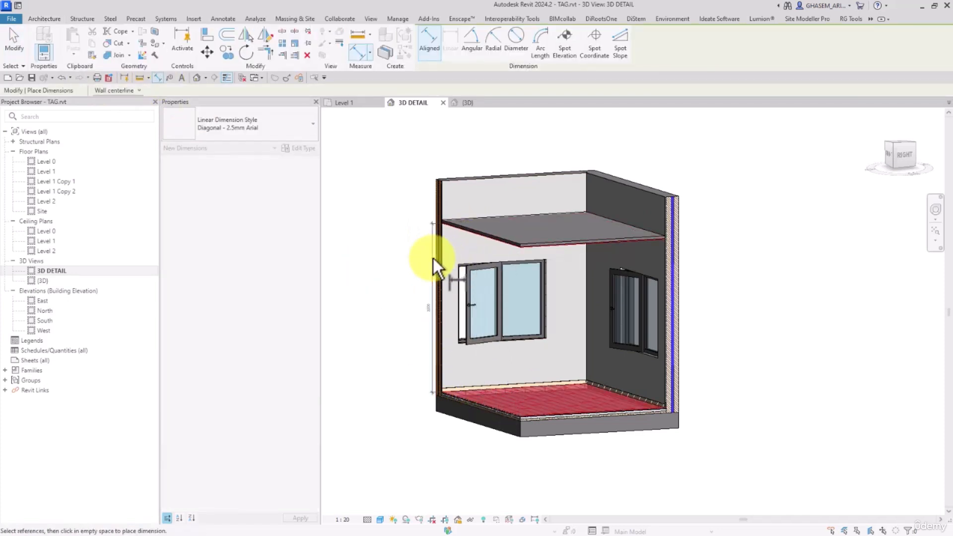
pyautogui.click(372, 279)
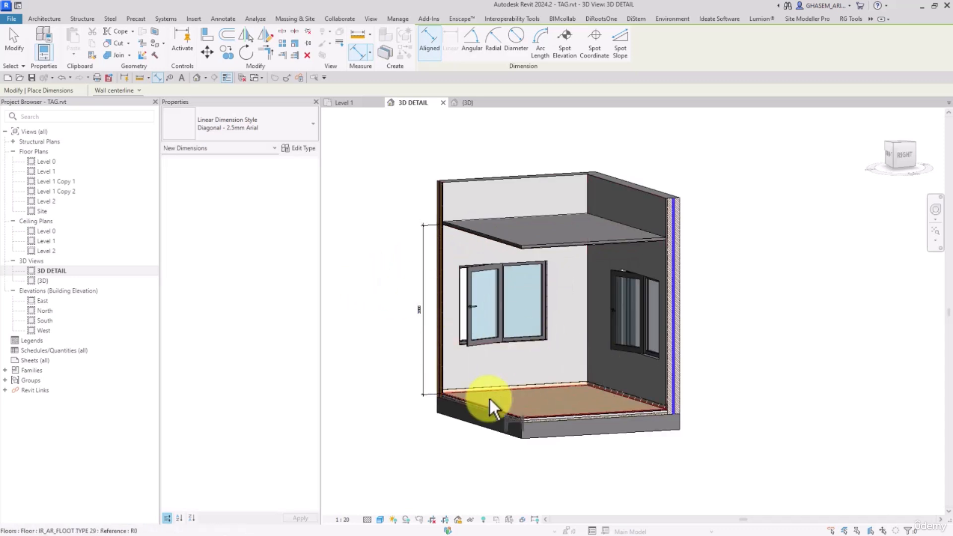
# Step: Dimension the sill height of the light-coloured wall's window from the floor to the underside of its frame
pyautogui.scroll(2, 490, 397)
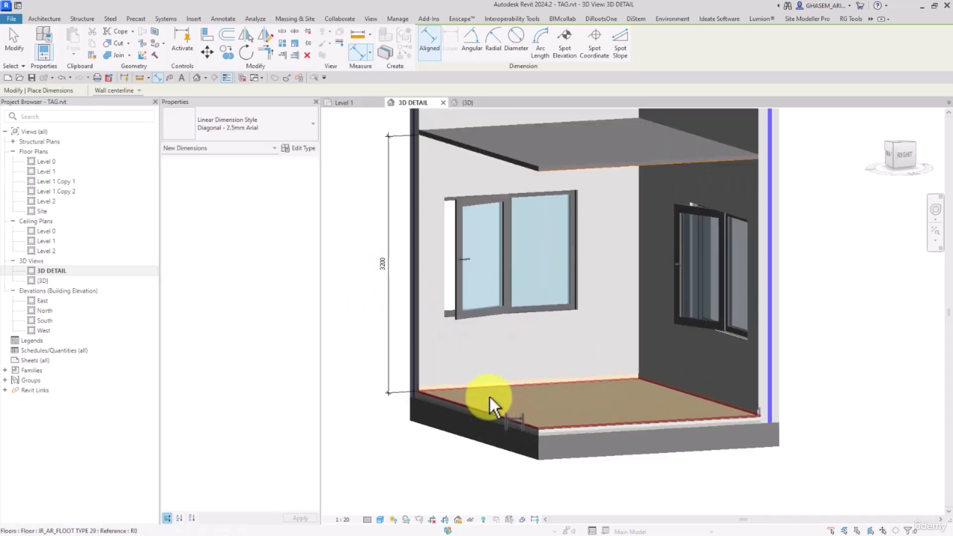
pyautogui.click(517, 316)
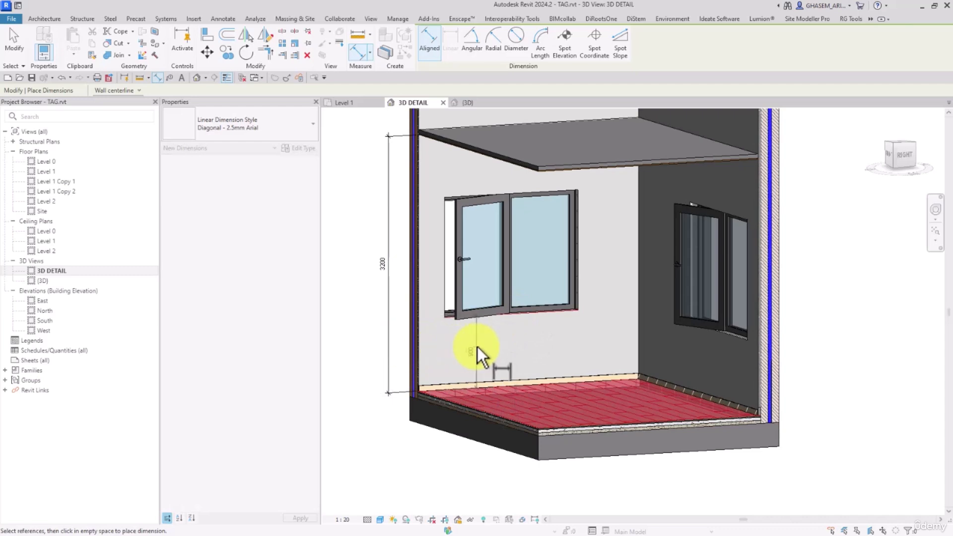
pyautogui.click(487, 348)
# Step: Try to dimension from the floor to the underside of the window in the dark adjoining wall
pyautogui.moveTo(567, 365); pyautogui.dragTo(477, 348, button='middle')
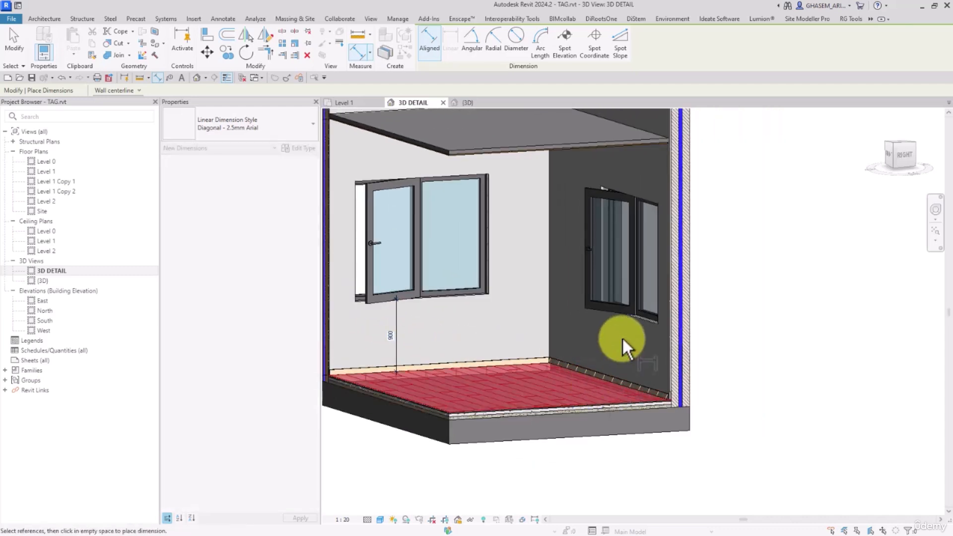
pyautogui.click(639, 321)
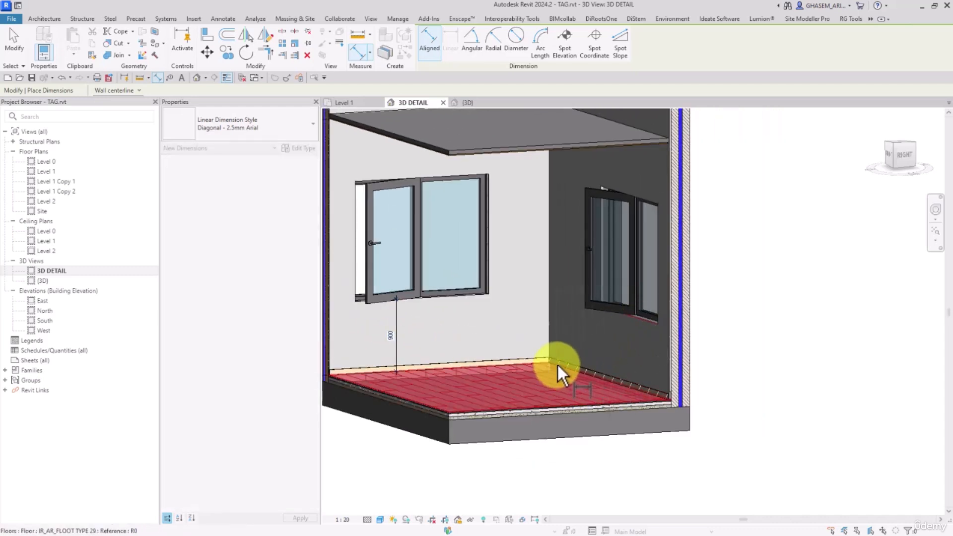
pyautogui.rightClick(531, 332)
pyautogui.click(546, 342)
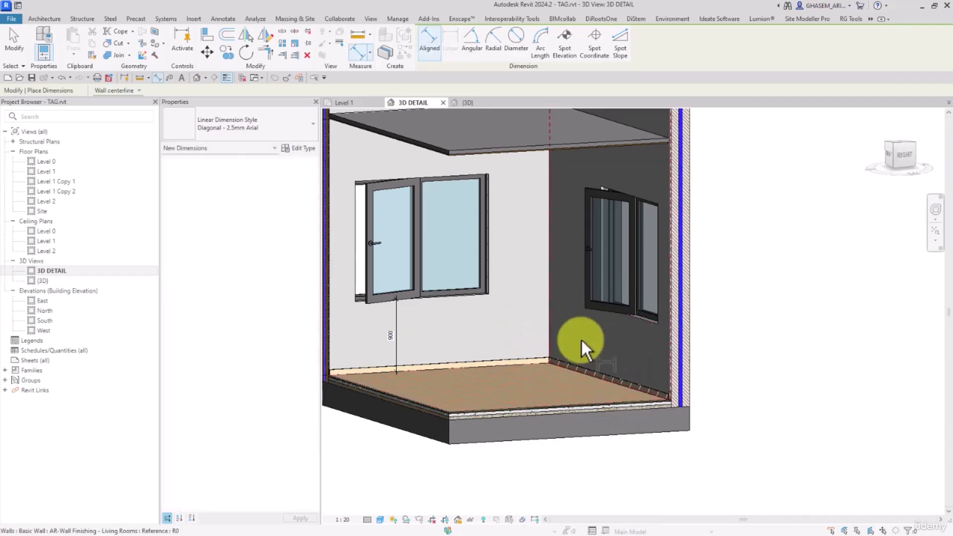
pyautogui.click(15, 40)
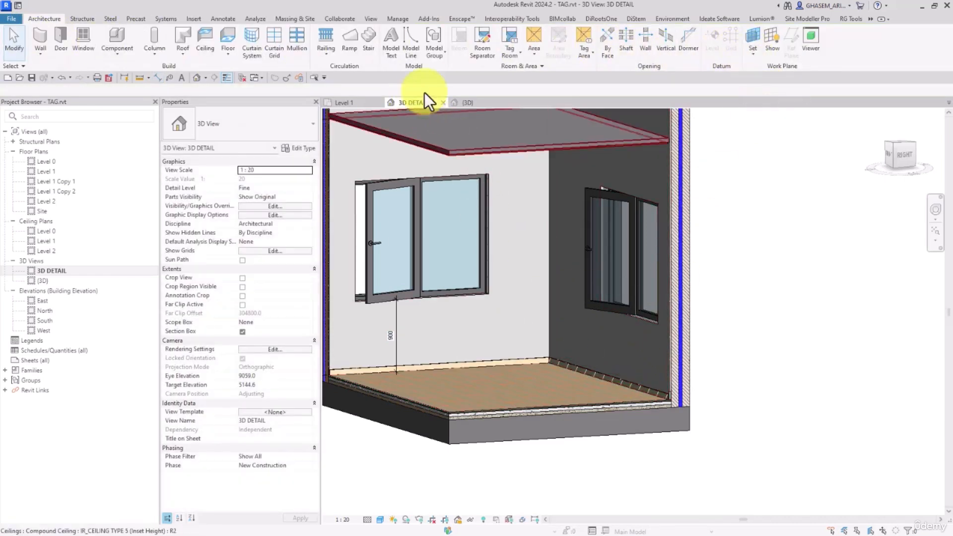
# Step: Place an aligned dimension on the dark wall between the floor and the underside of its window
pyautogui.click(598, 397)
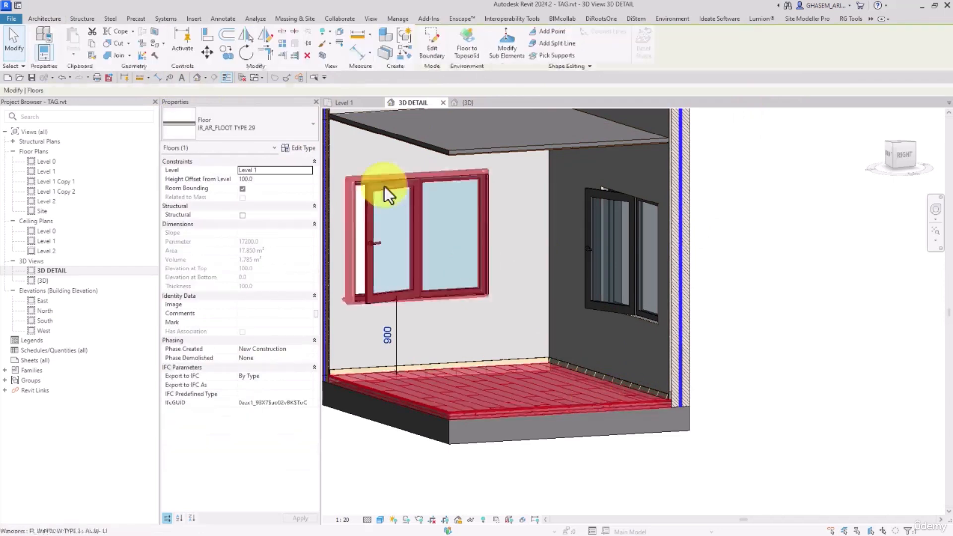
pyautogui.click(354, 51)
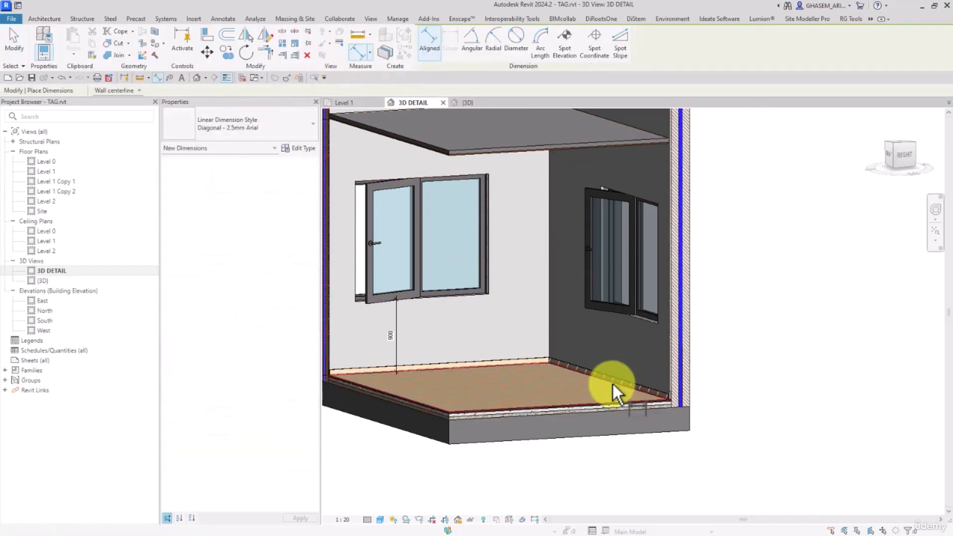
pyautogui.click(619, 336)
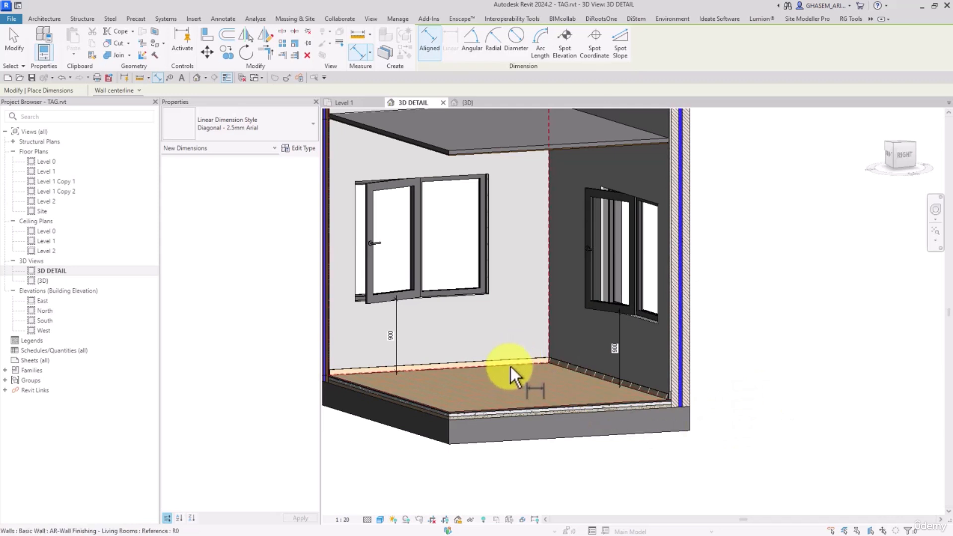
# Step: Dimension the height of the skirting at the base of the dark wall and leave the dimension command
pyautogui.scroll(4, 615, 397)
pyautogui.click(673, 398)
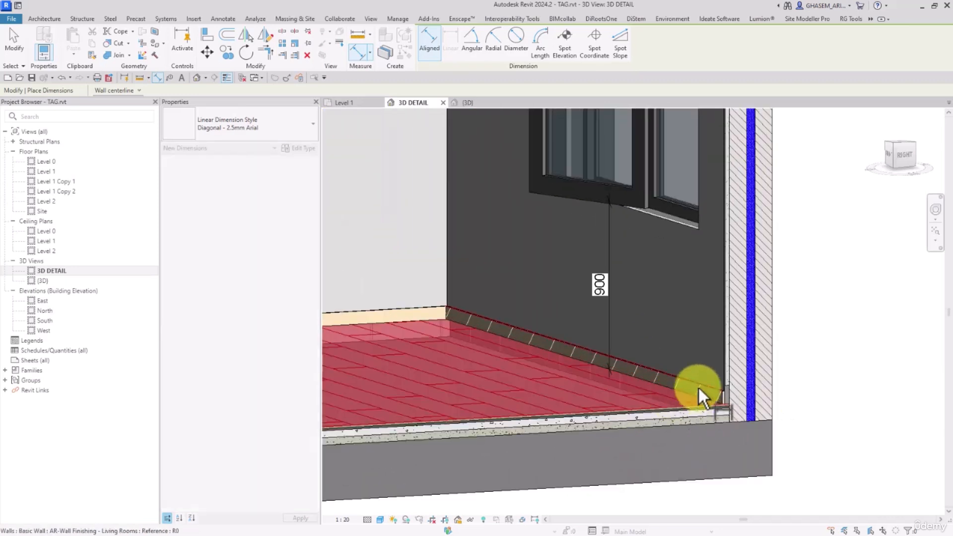
pyautogui.click(664, 337)
pyautogui.scroll(-3, 681, 345)
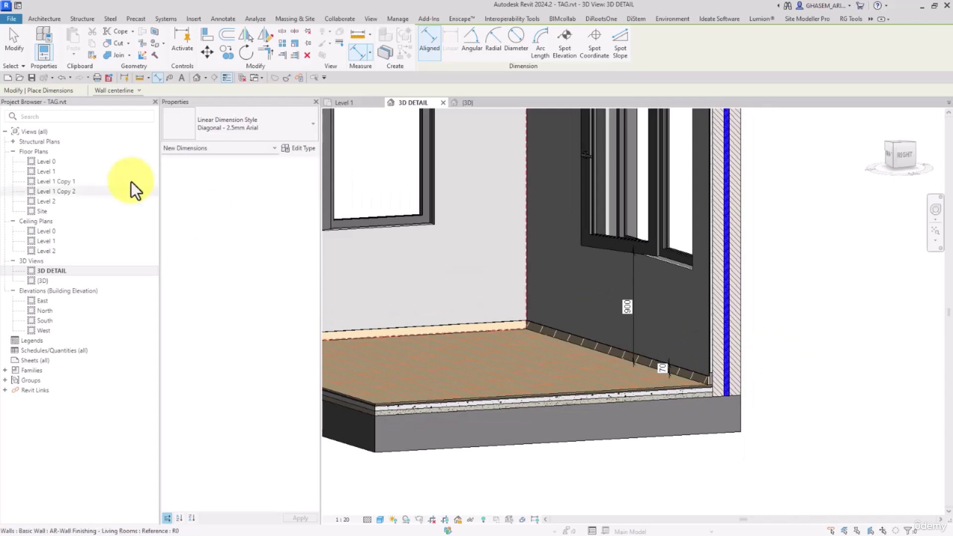
pyautogui.click(15, 40)
pyautogui.scroll(-3, 529, 319)
pyautogui.moveTo(529, 319); pyautogui.dragTo(663, 387, button='middle')
pyautogui.scroll(-3, 582, 365)
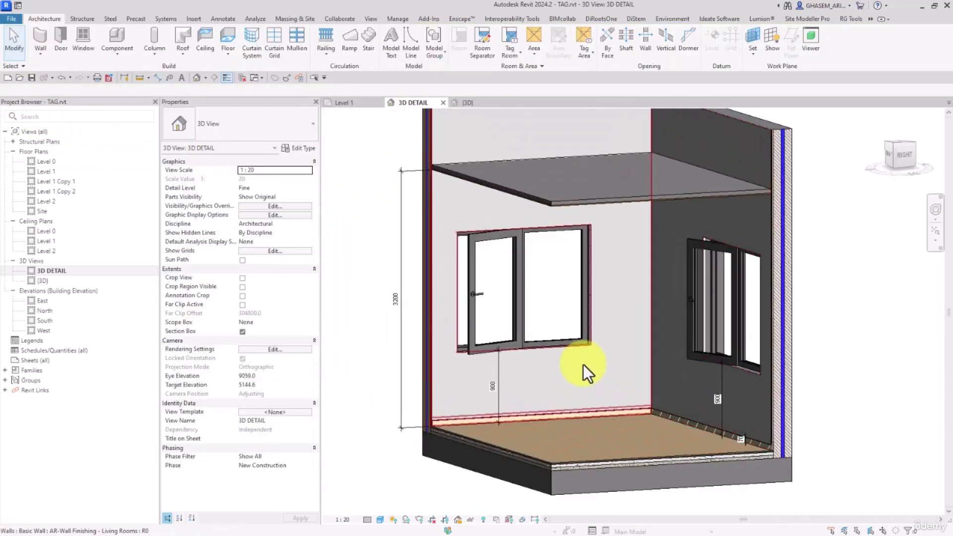